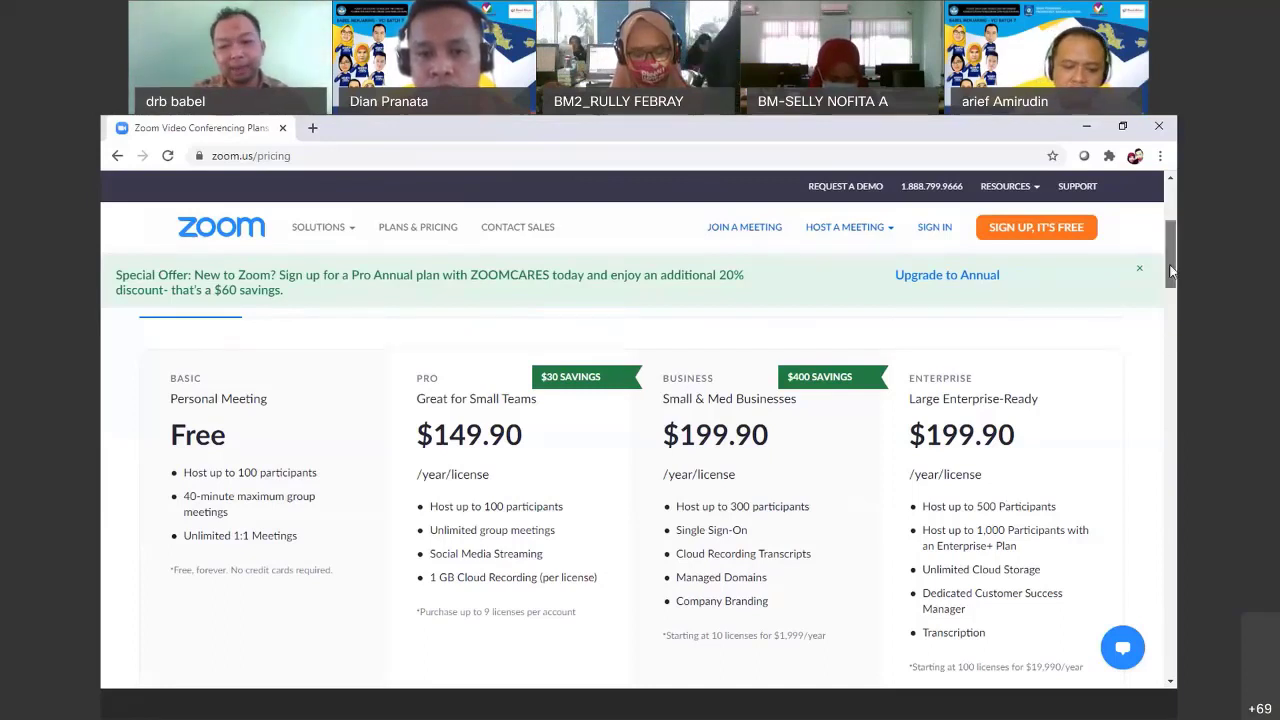
Sign in to the Zoom account with the saved login suggested by Chrome autofill
{"action": "left_click_drag", "start_coordinate": [1168, 262], "coordinate": [1172, 254]}
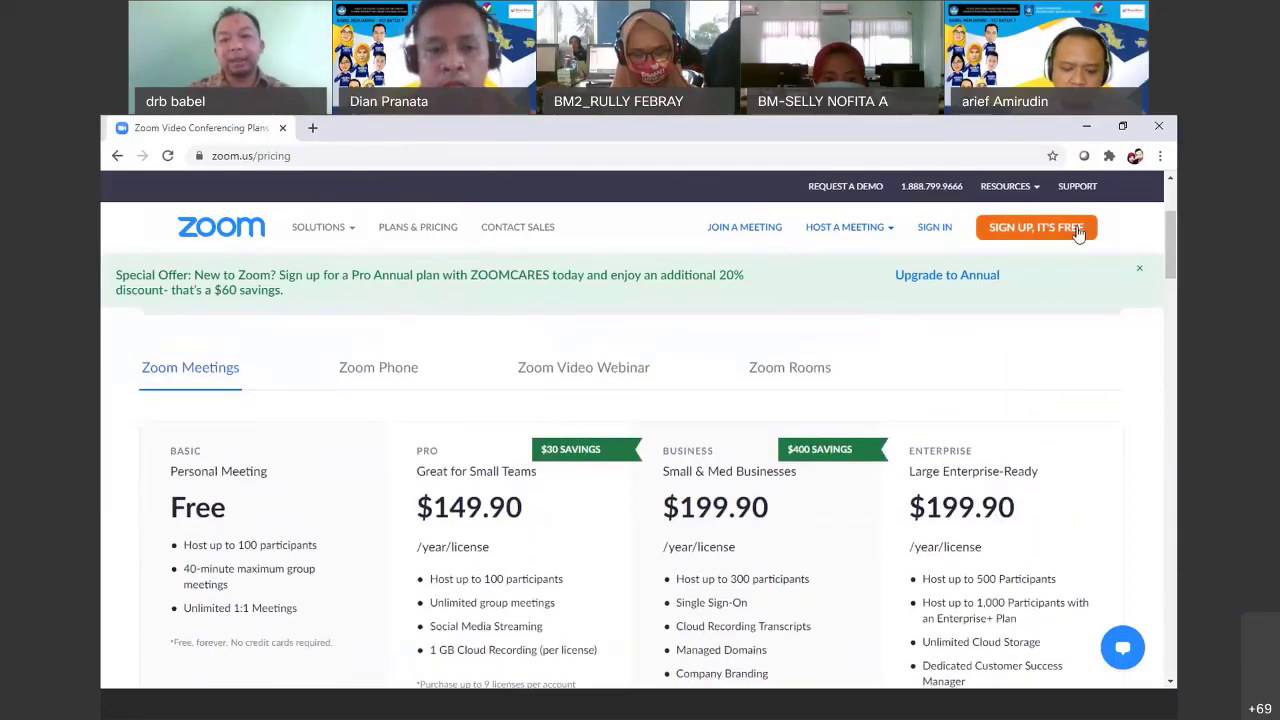
{"action": "left_click", "coordinate": [934, 229]}
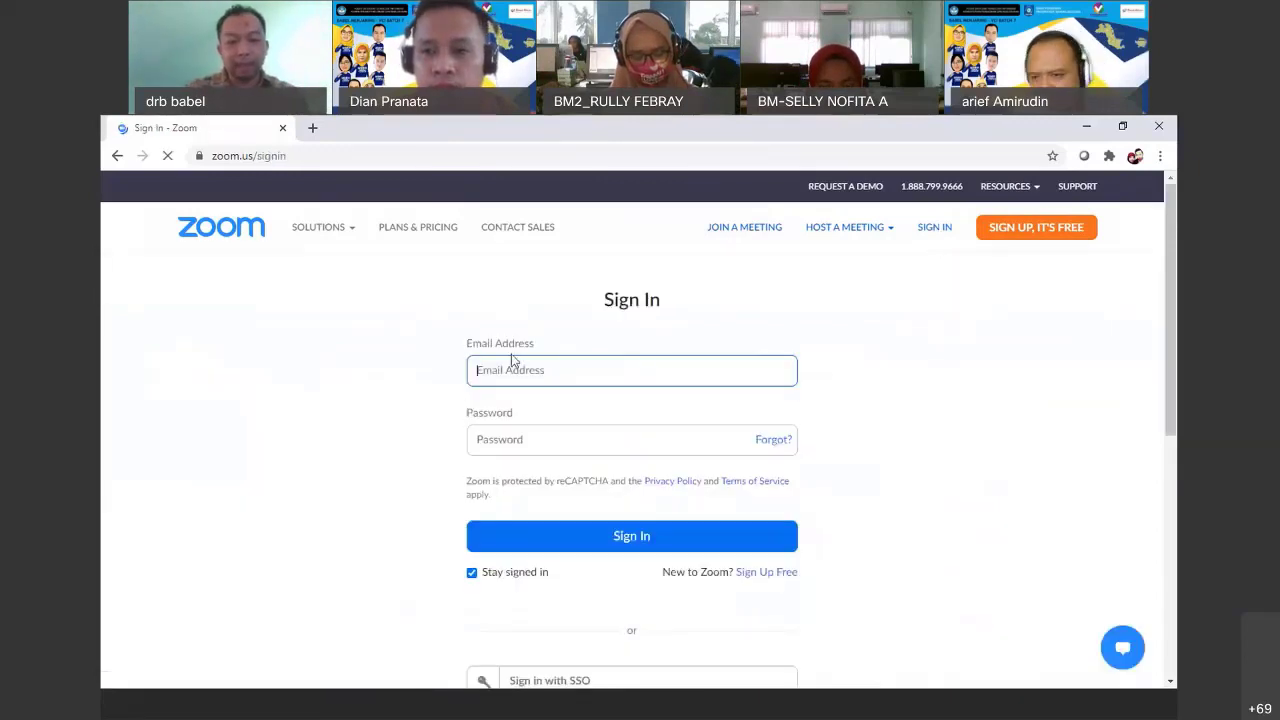
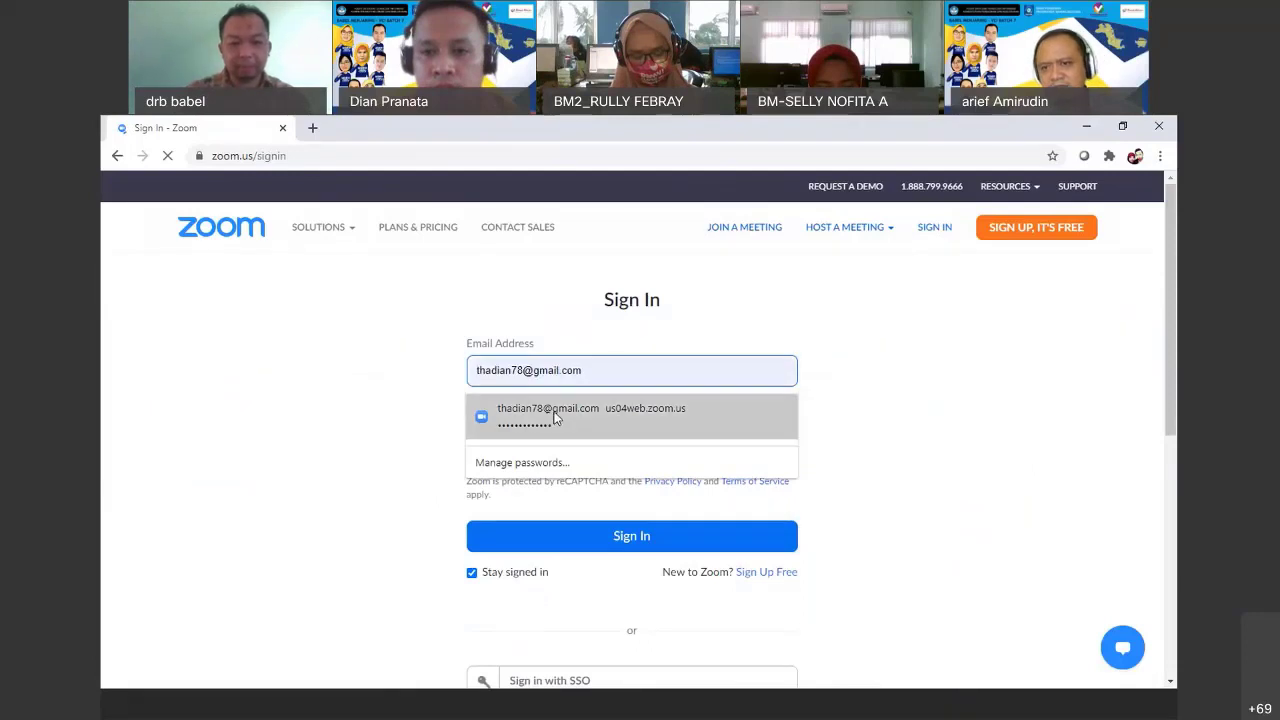
{"action": "left_click", "coordinate": [556, 418]}
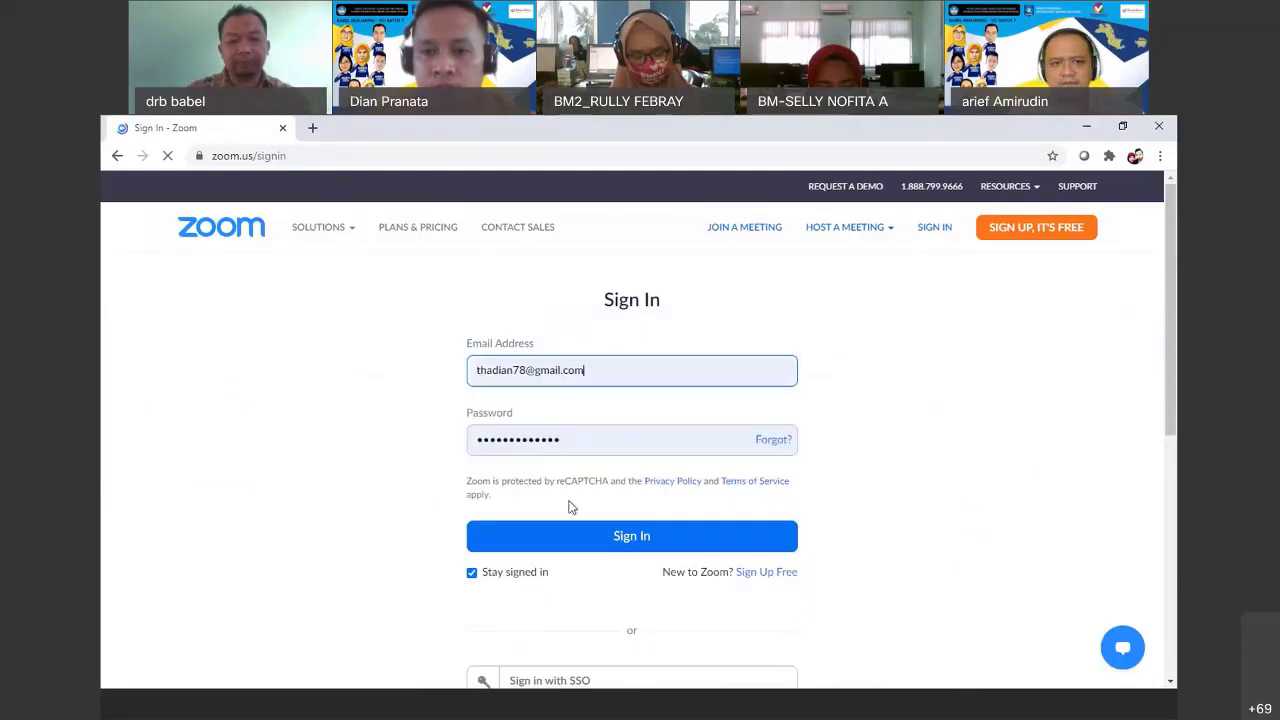
{"action": "left_click", "coordinate": [539, 541]}
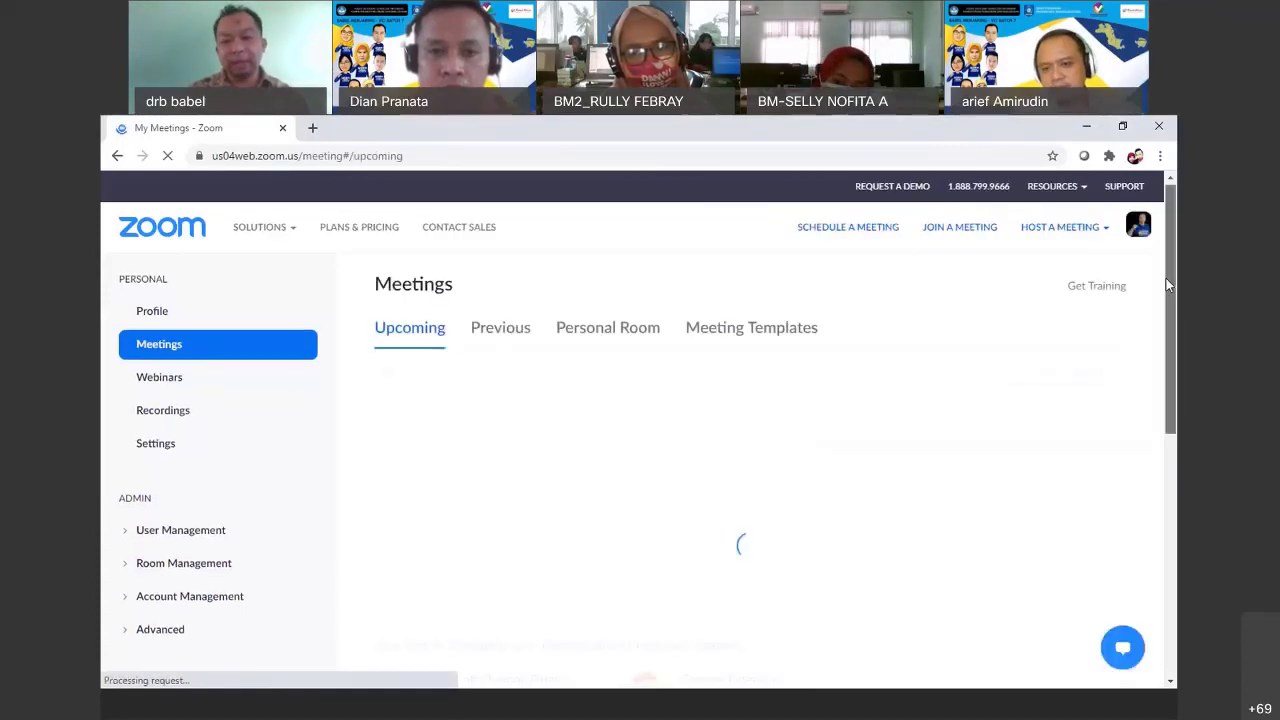
Check the profile's personal meeting ID, Basic license and Jakarta time zone, then return to Meetings
{"action": "left_click_drag", "start_coordinate": [1166, 278], "coordinate": [1166, 300]}
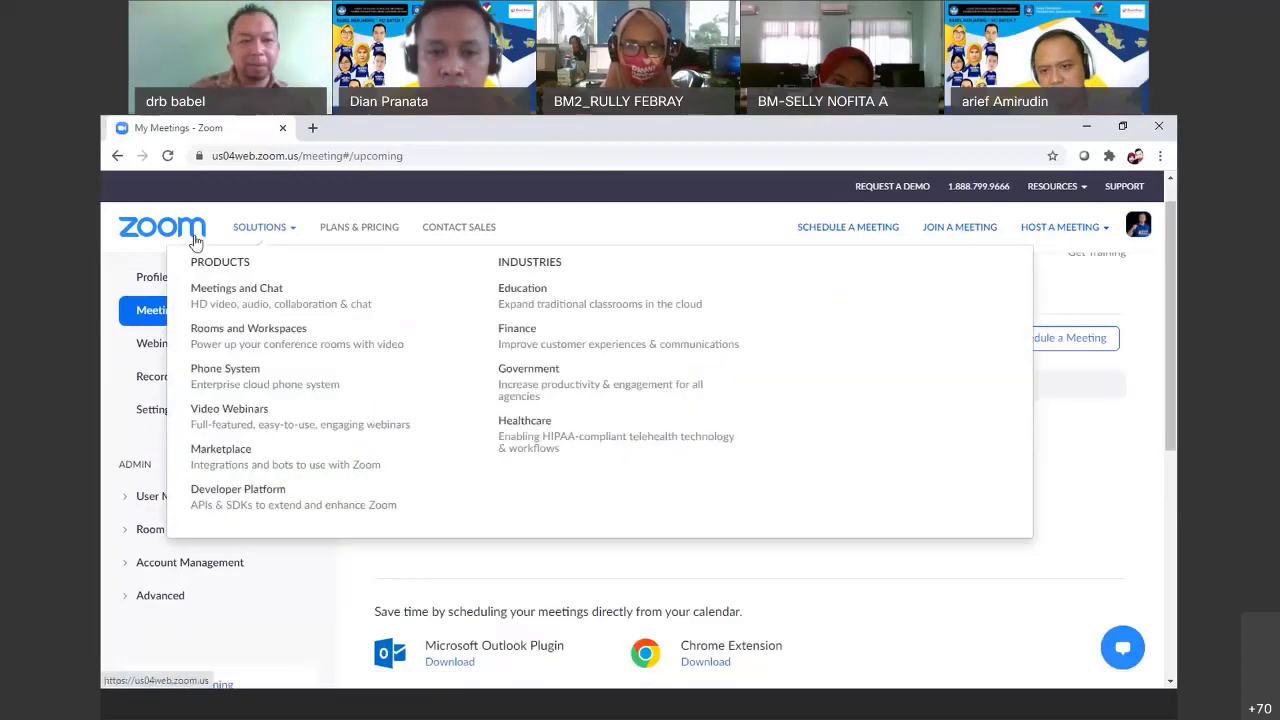
{"action": "left_click", "coordinate": [148, 282]}
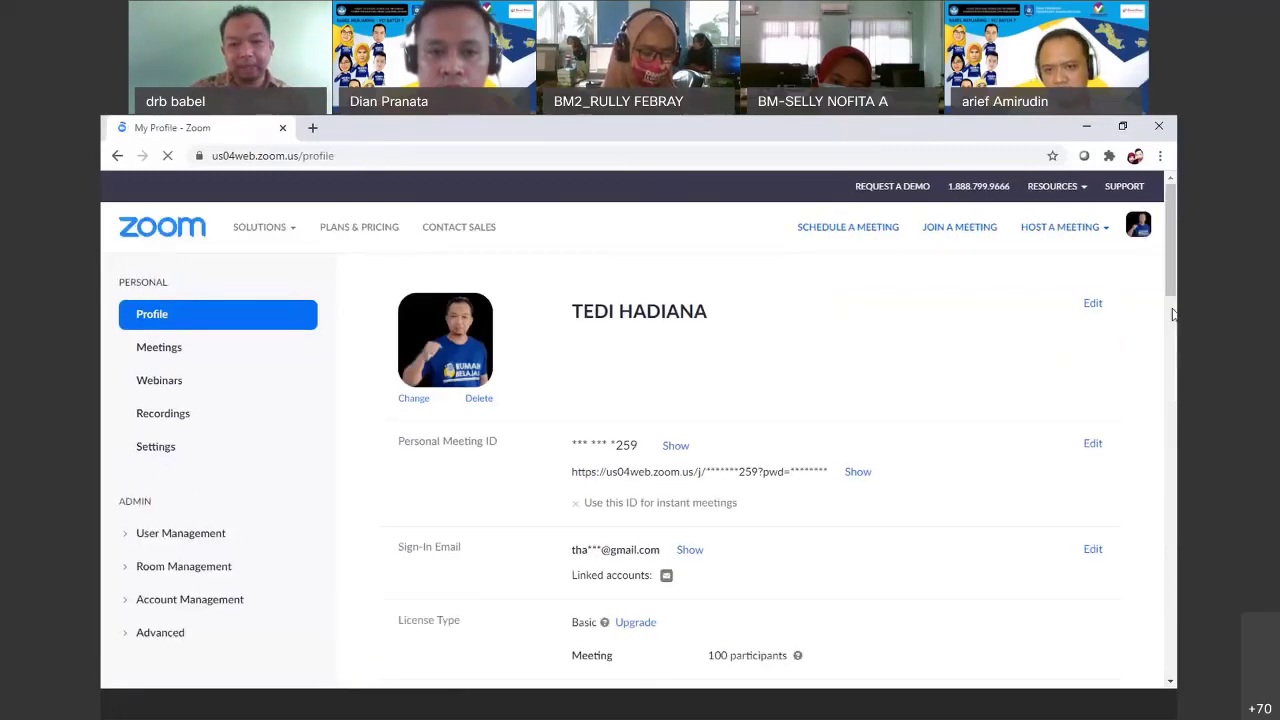
{"action": "scroll", "coordinate": [1173, 314], "scroll_direction": "down", "scroll_amount": 3}
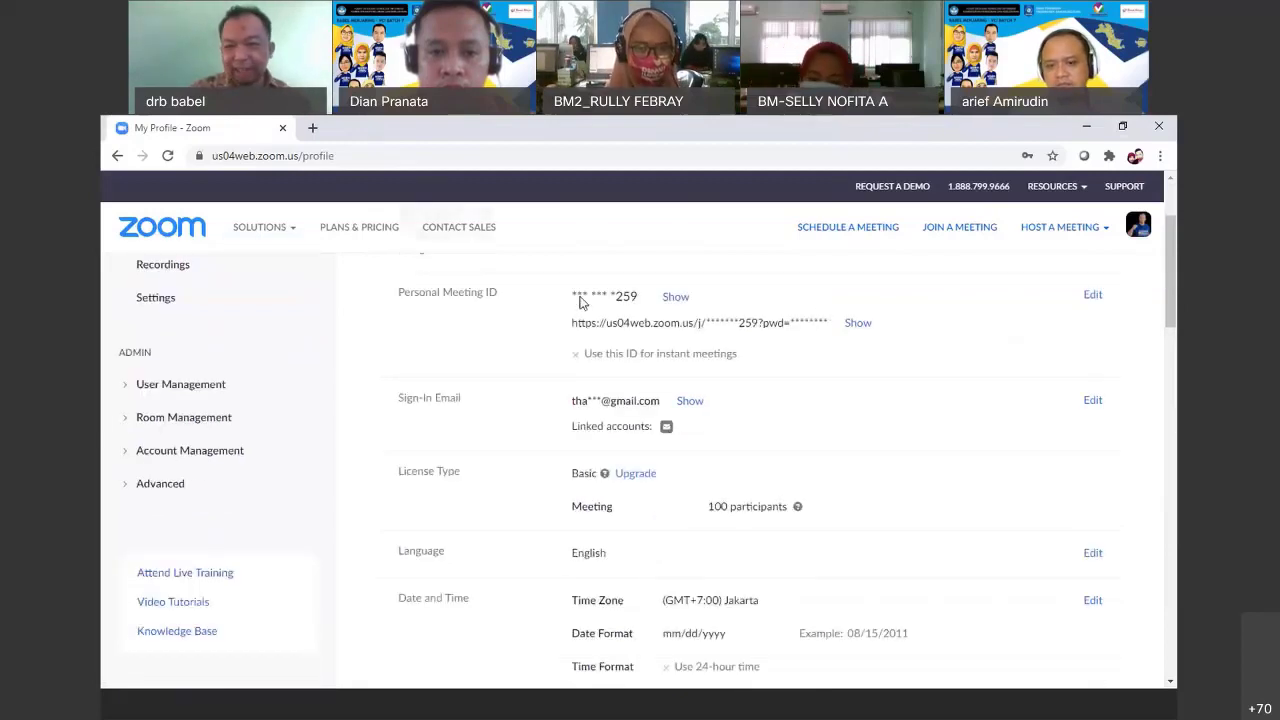
{"action": "left_click_drag", "start_coordinate": [1170, 307], "coordinate": [709, 291]}
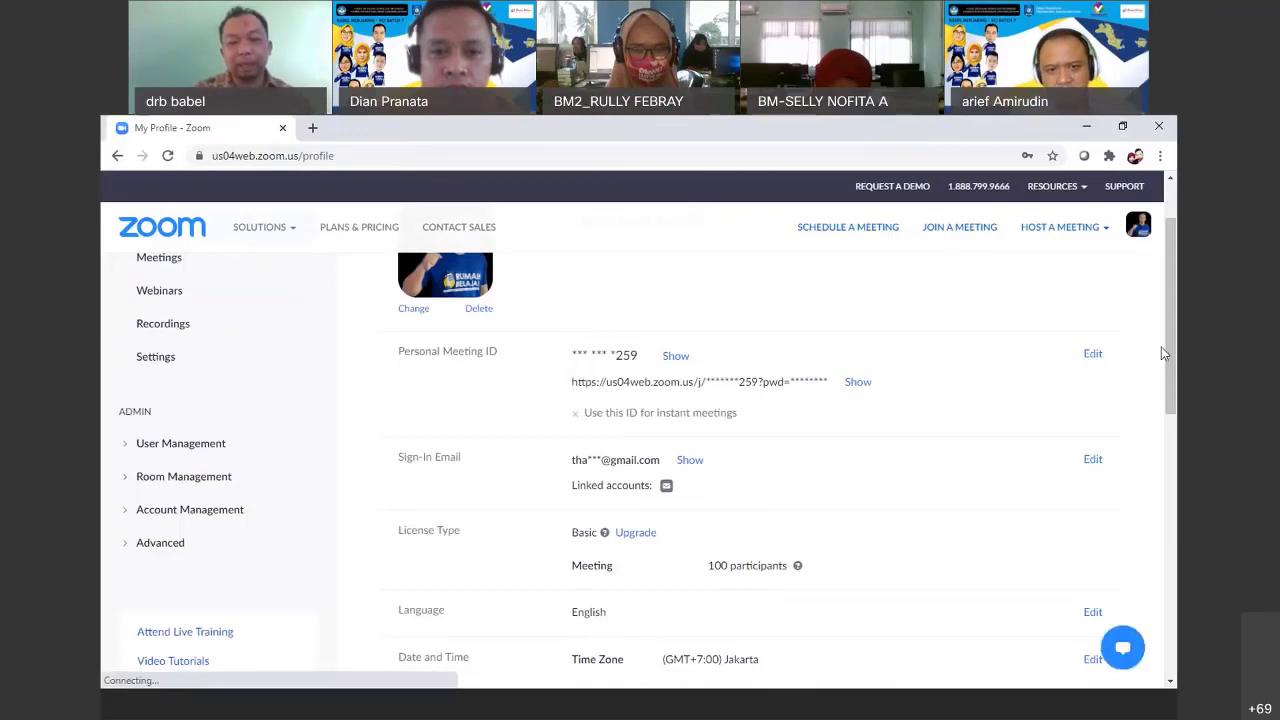
{"action": "scroll", "coordinate": [1168, 340], "scroll_direction": "down", "scroll_amount": 1}
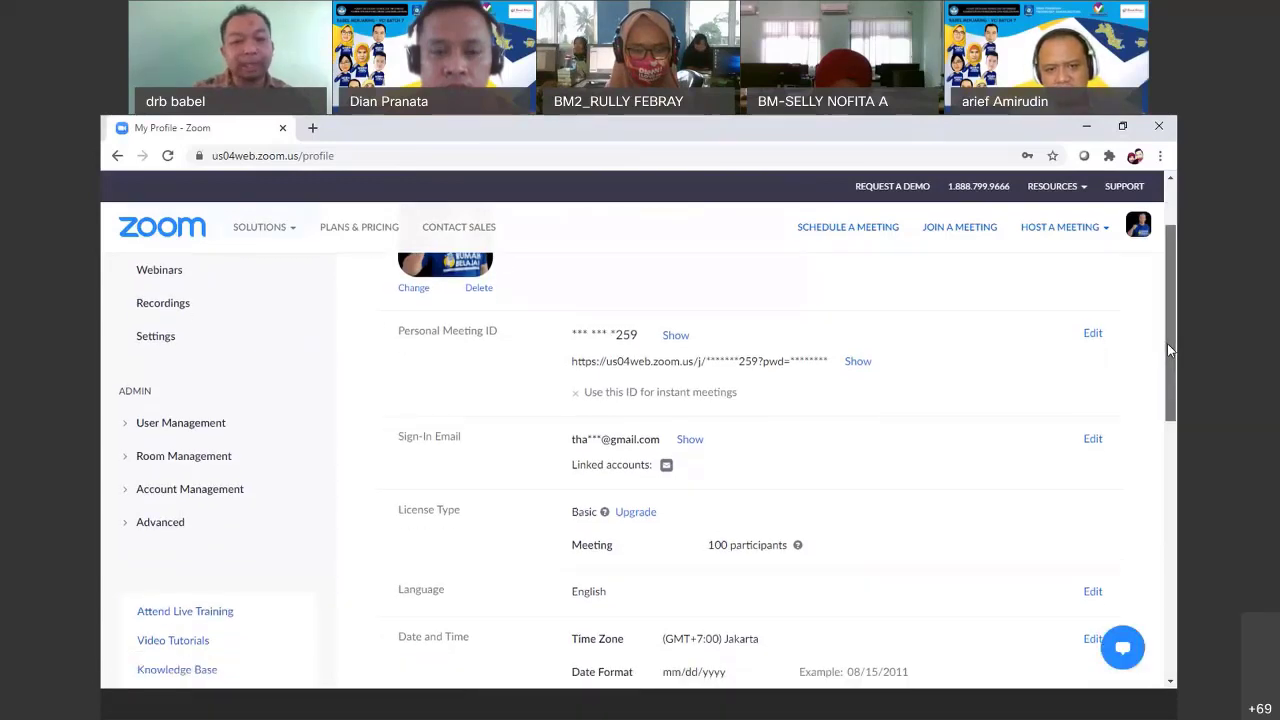
{"action": "left_click_drag", "start_coordinate": [1167, 345], "coordinate": [1171, 406]}
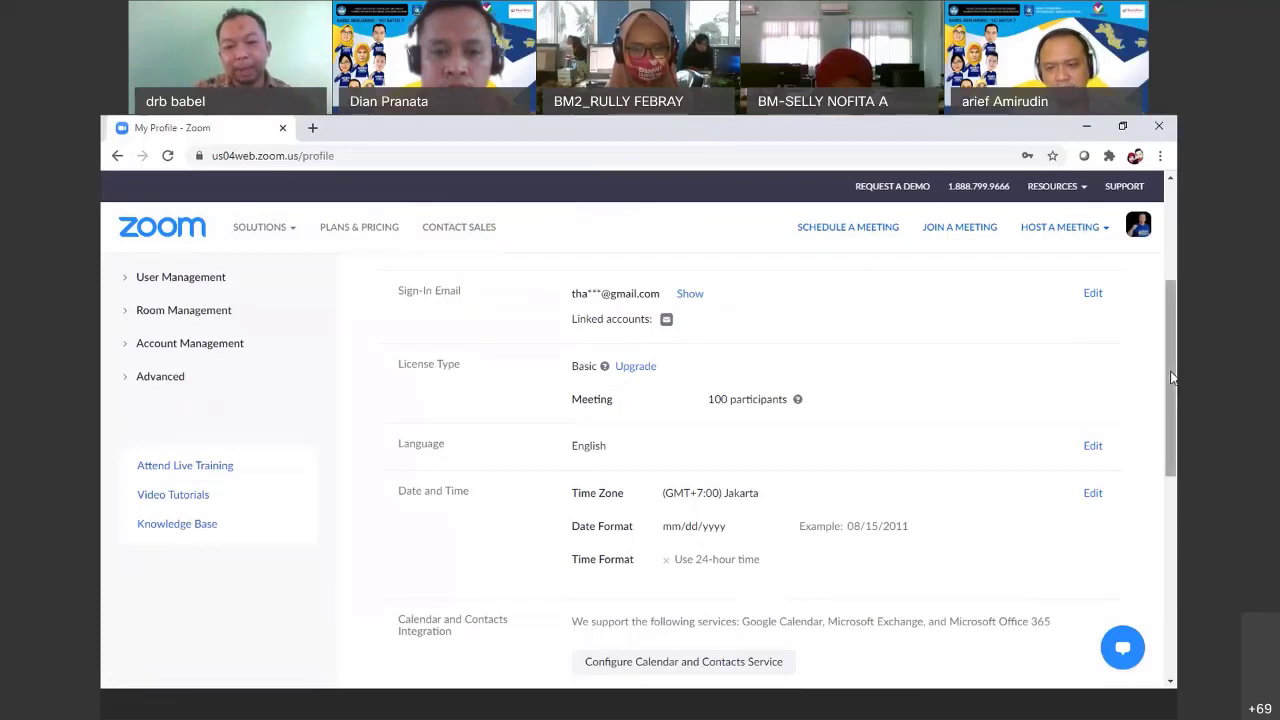
{"action": "left_click_drag", "start_coordinate": [1170, 381], "coordinate": [1030, 271]}
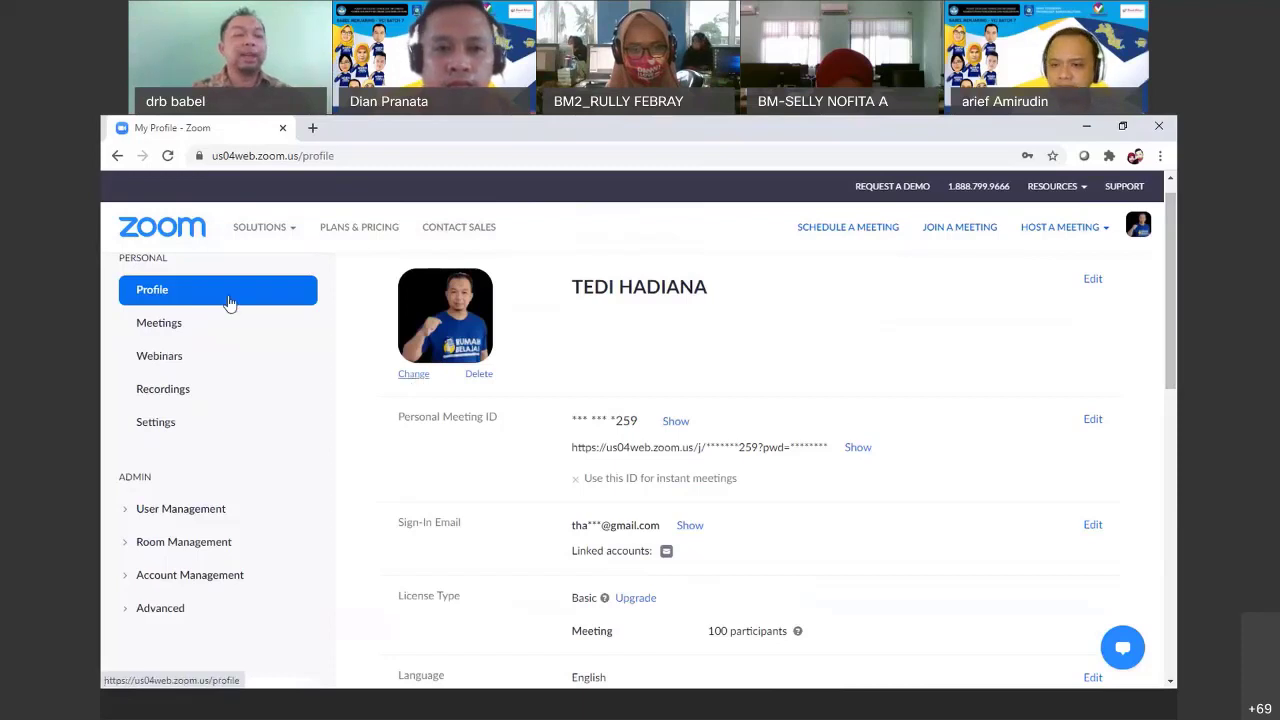
{"action": "left_click", "coordinate": [158, 324]}
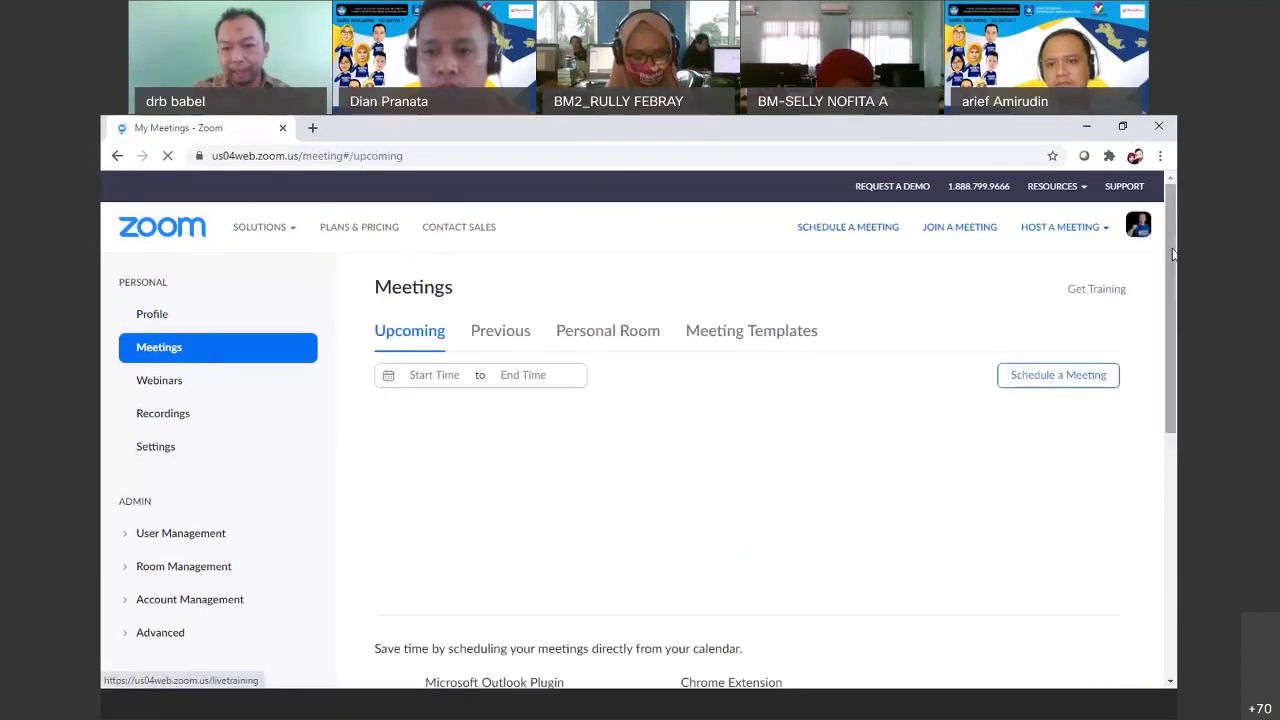
Scroll the Upcoming list to find DISKUSI HASIL KERJA-1 on Mon, Oct 19, 09:00–10:30 AM
{"action": "left_click_drag", "start_coordinate": [1173, 254], "coordinate": [1173, 286]}
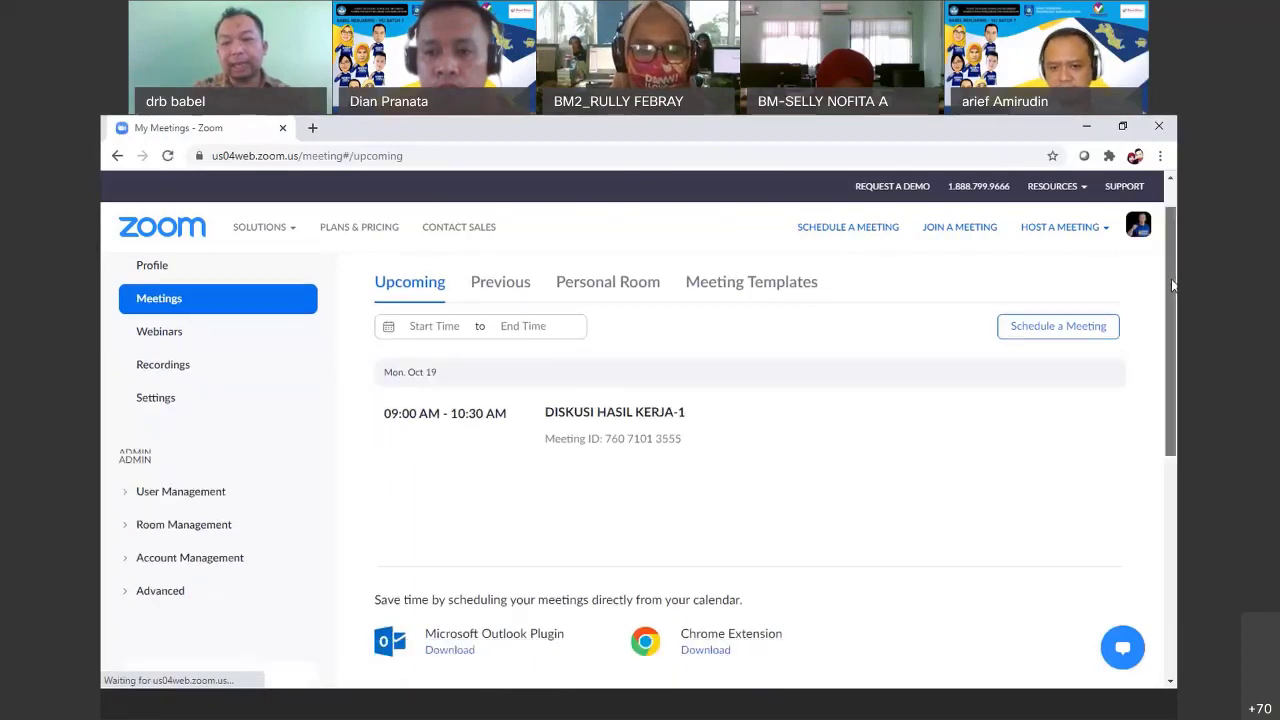
{"action": "scroll", "coordinate": [518, 386], "scroll_direction": "down", "scroll_amount": 1}
{"action": "mouse_move", "coordinate": [518, 386]}
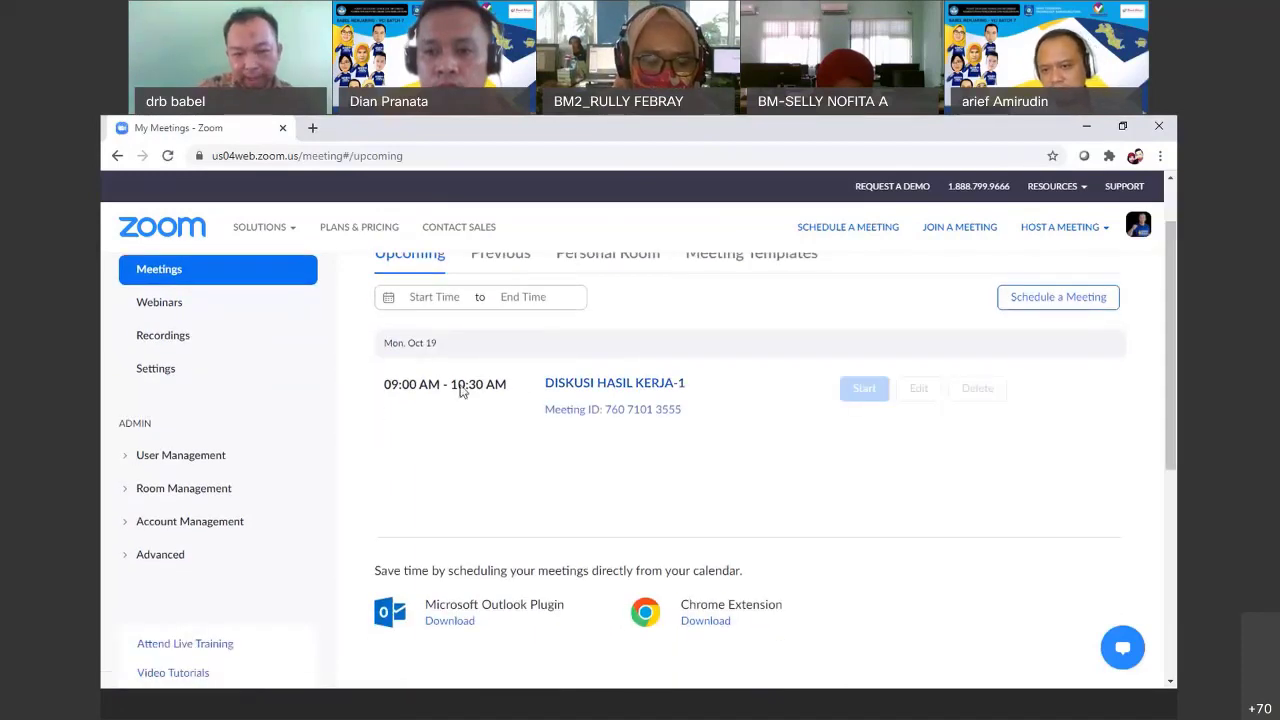
{"action": "left_click_drag", "start_coordinate": [1175, 356], "coordinate": [1172, 334]}
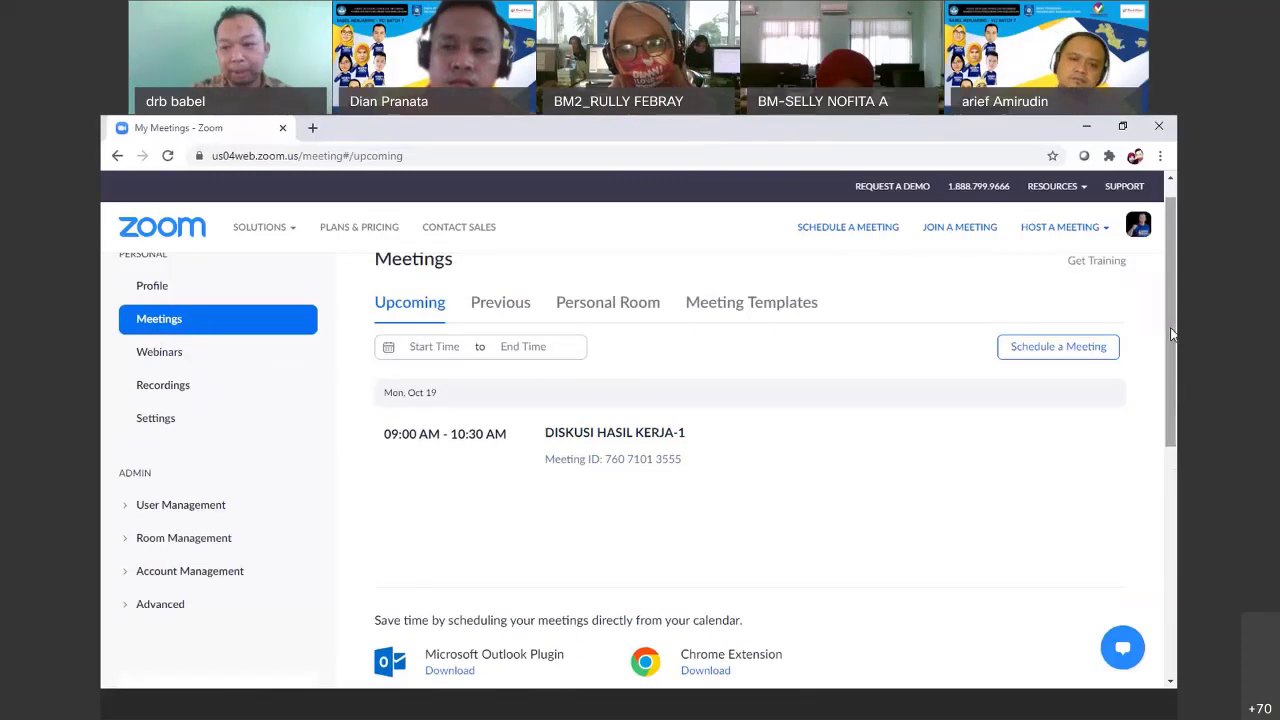
{"action": "mouse_move", "coordinate": [1172, 334]}
{"action": "left_mouse_down"}
{"action": "mouse_move", "coordinate": [1171, 322]}
{"action": "mouse_move", "coordinate": [1173, 390]}
{"action": "mouse_move", "coordinate": [1174, 334]}
{"action": "mouse_move", "coordinate": [1166, 343]}
{"action": "left_mouse_up"}
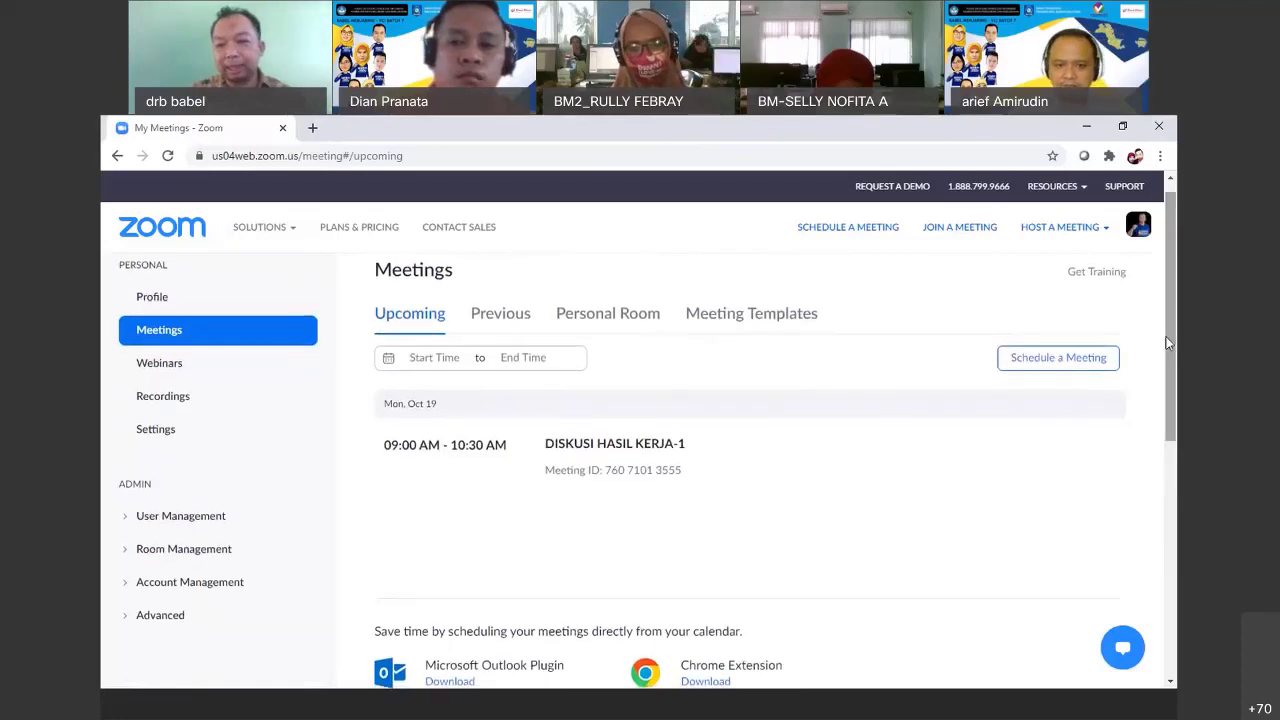
Schedule a new meeting titled 'Diskusi 1' with the description 'Membahas proposal kerja'
{"action": "left_click", "coordinate": [1055, 366]}
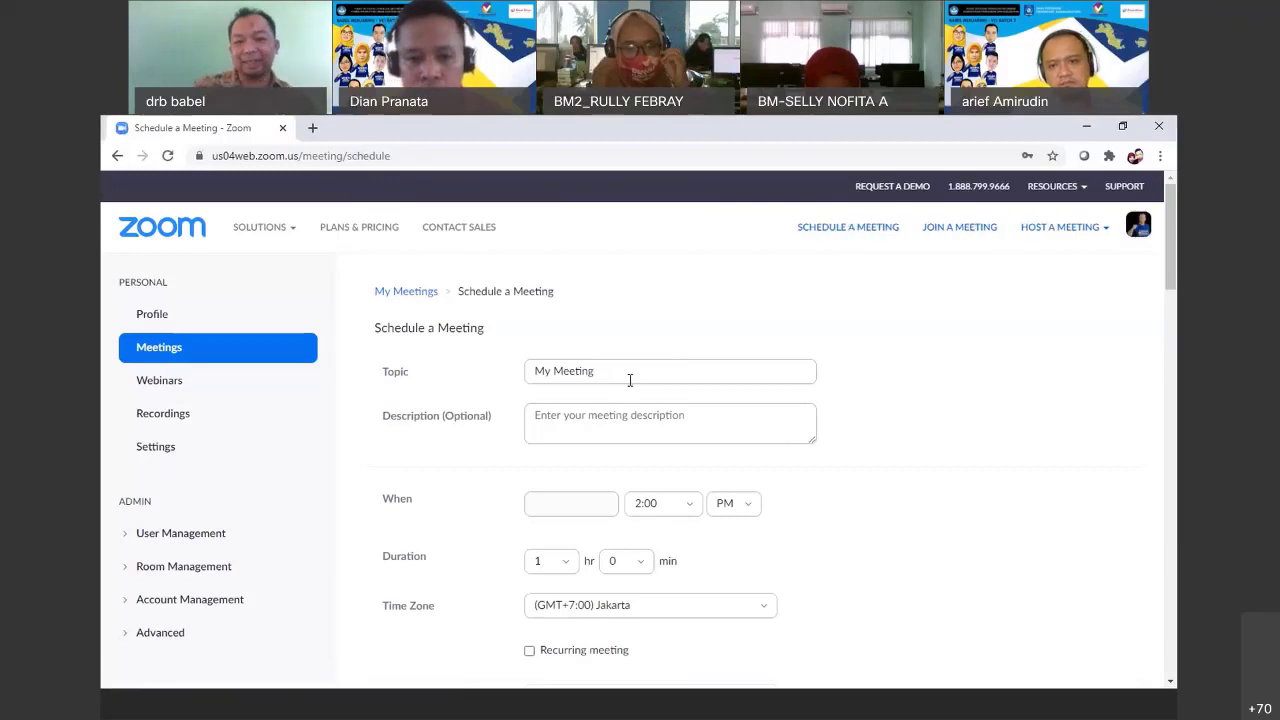
{"action": "key", "text": "BackSpace"}
{"action": "key", "text": "BackSpace"}
{"action": "key", "text": "BackSpace"}
{"action": "key", "text": "BackSpace"}
{"action": "key", "text": "BackSpace"}
{"action": "key", "text": "BackSpace"}
{"action": "key", "text": "BackSpace"}
{"action": "key", "text": "BackSpace"}
{"action": "key", "text": "BackSpace"}
{"action": "key", "text": "BackSpace"}
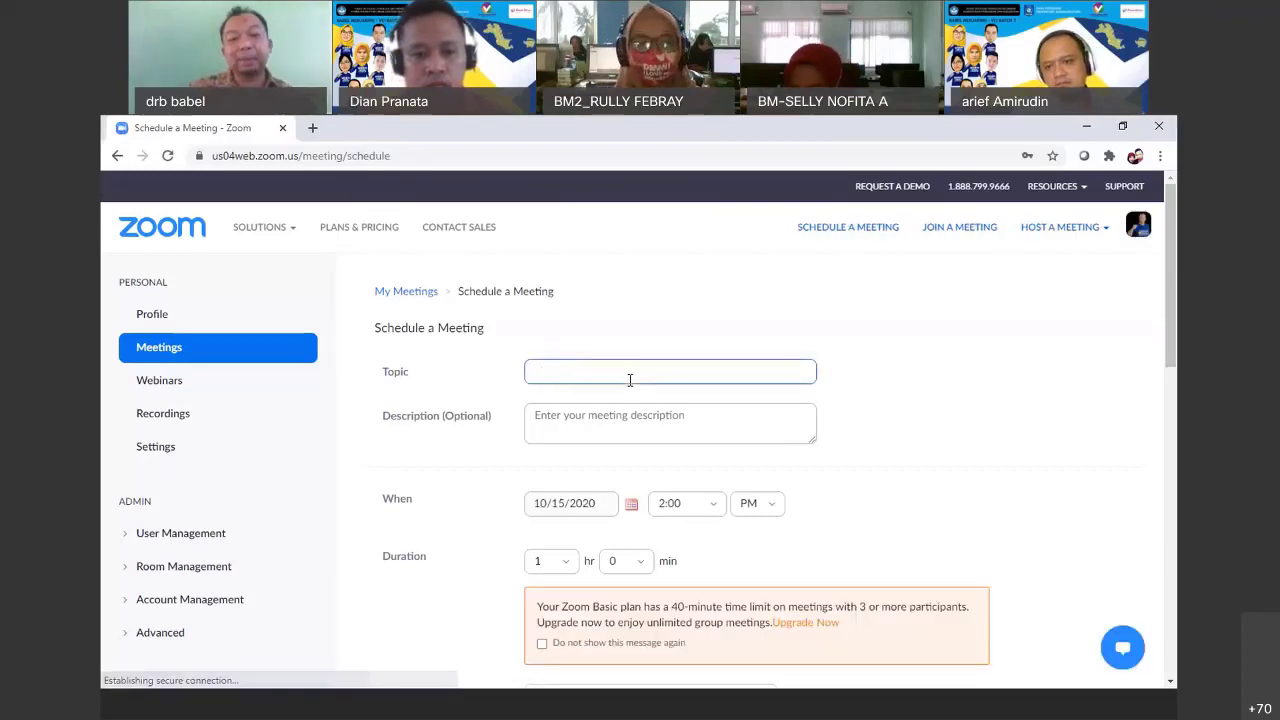
{"action": "type", "text": "Disku"}
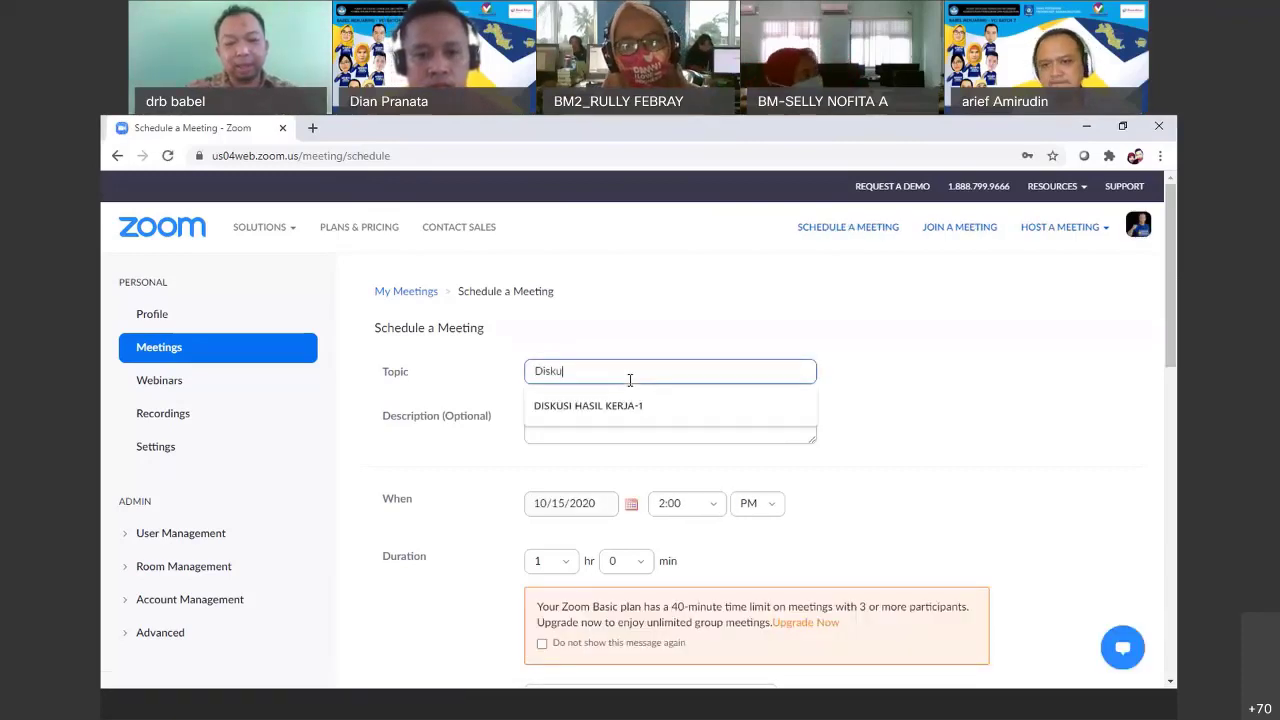
{"action": "type", "text": "si 1"}
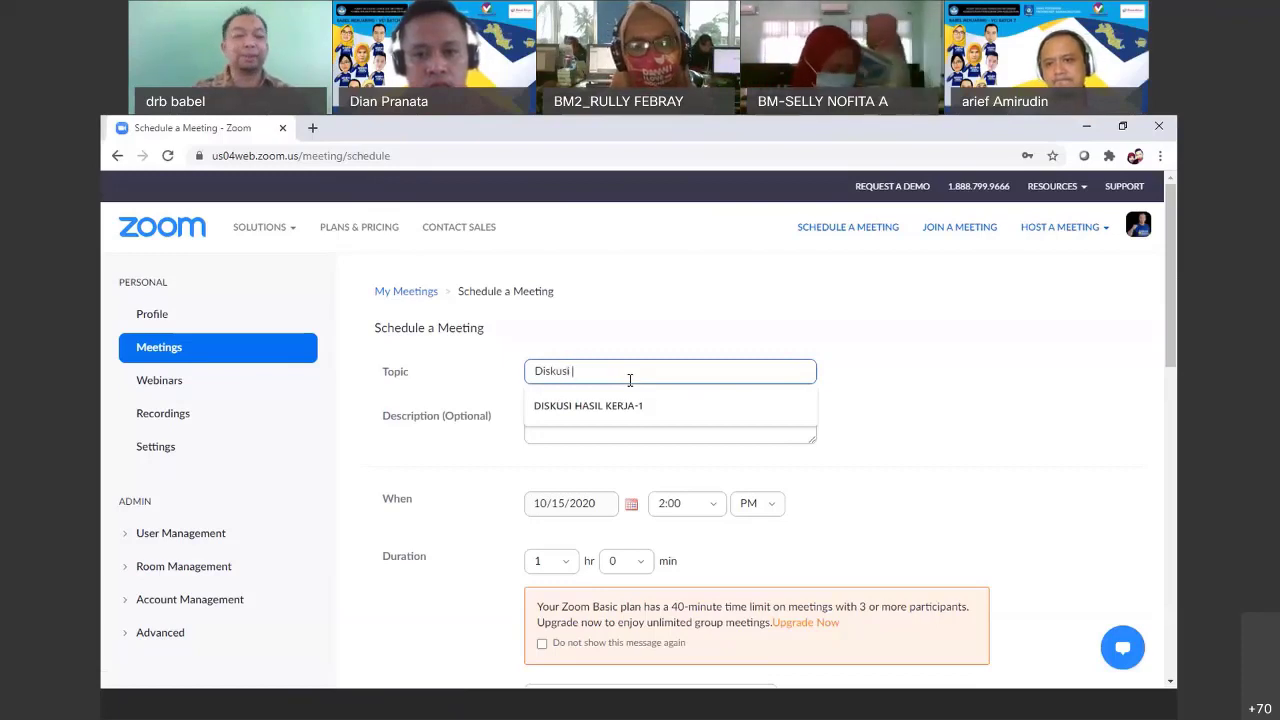
{"action": "left_click", "coordinate": [598, 416]}
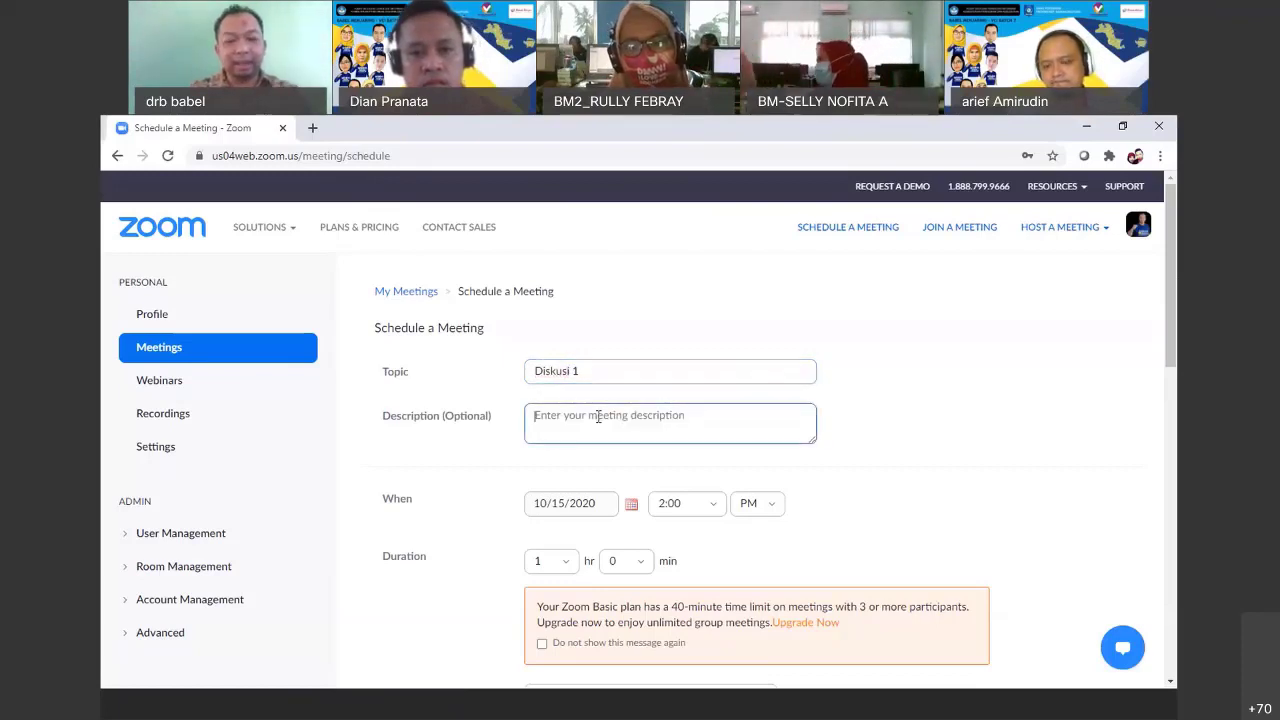
{"action": "type", "text": "Memb"}
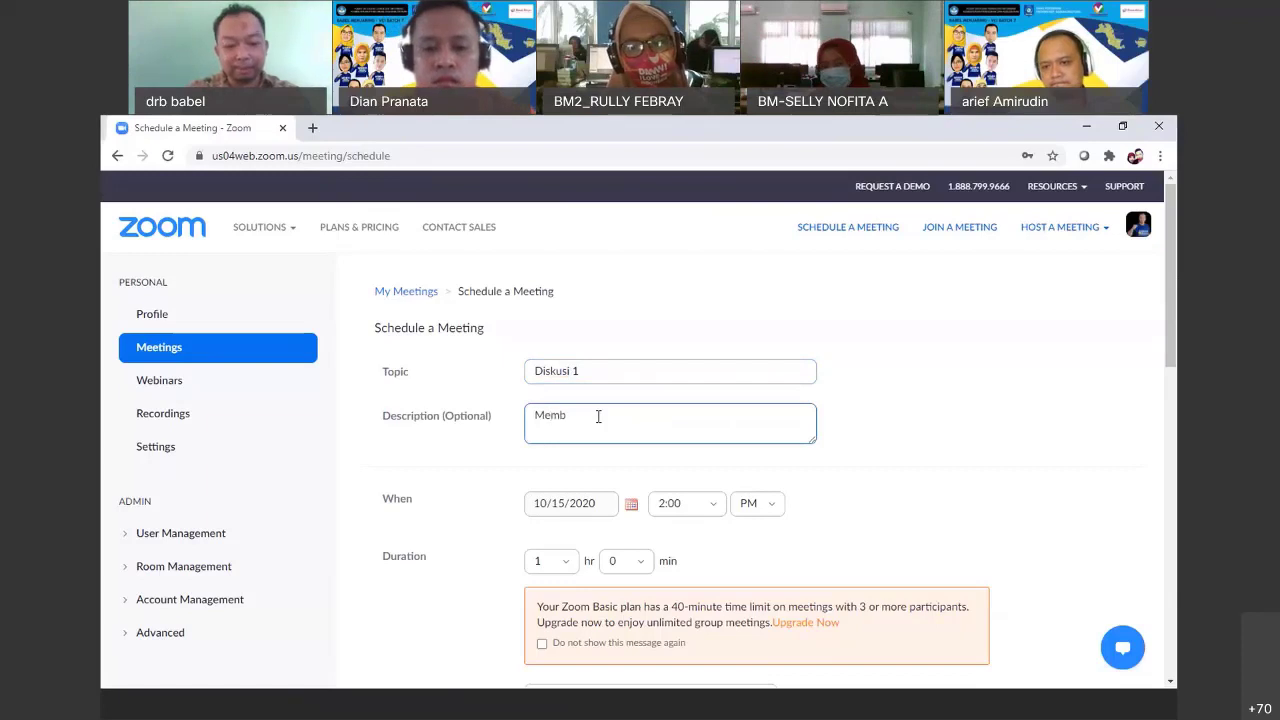
{"action": "type", "text": "ahas"}
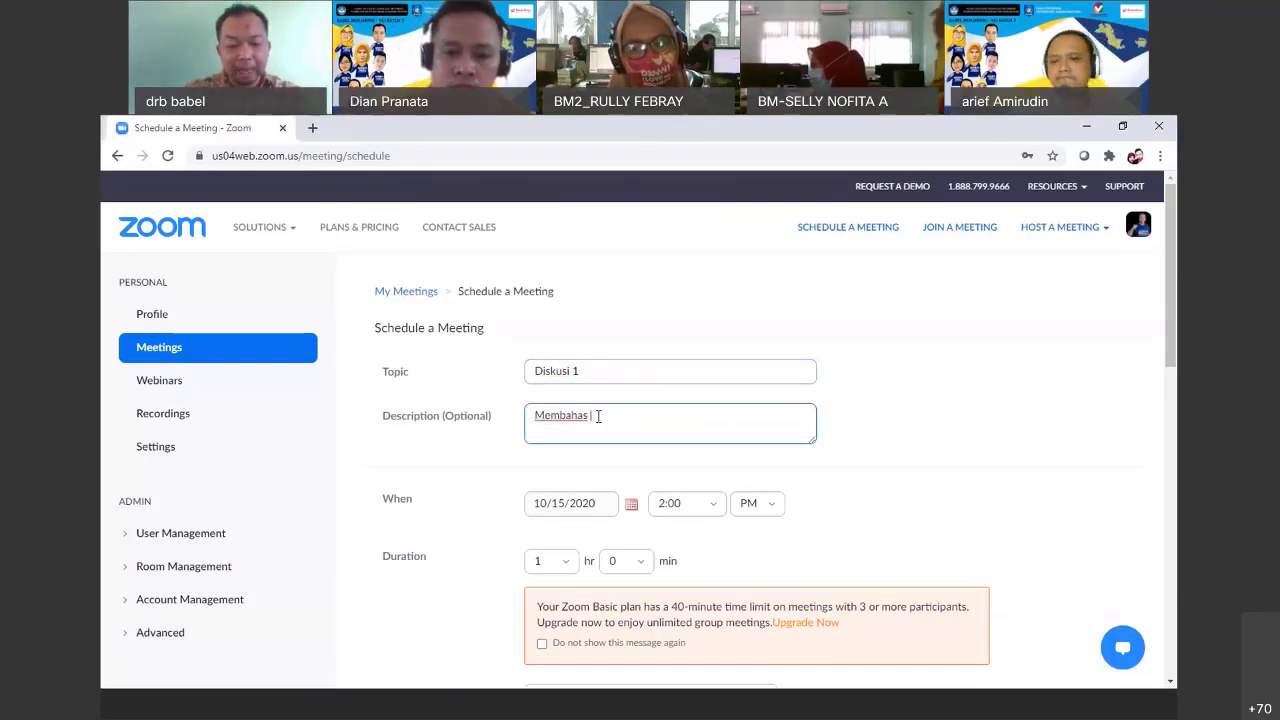
{"action": "type", "text": "aproposal kerja"}
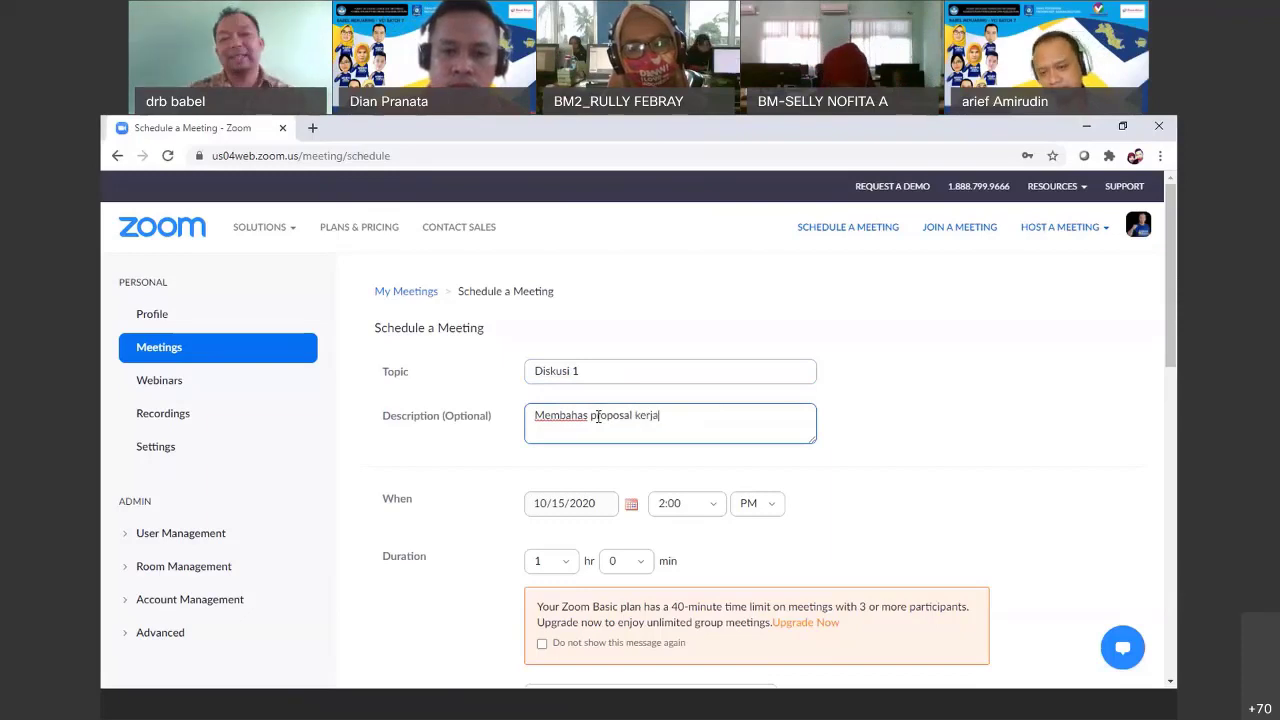
{"action": "left_click_drag", "start_coordinate": [1173, 330], "coordinate": [1173, 348]}
{"action": "left_click", "coordinate": [606, 428]}
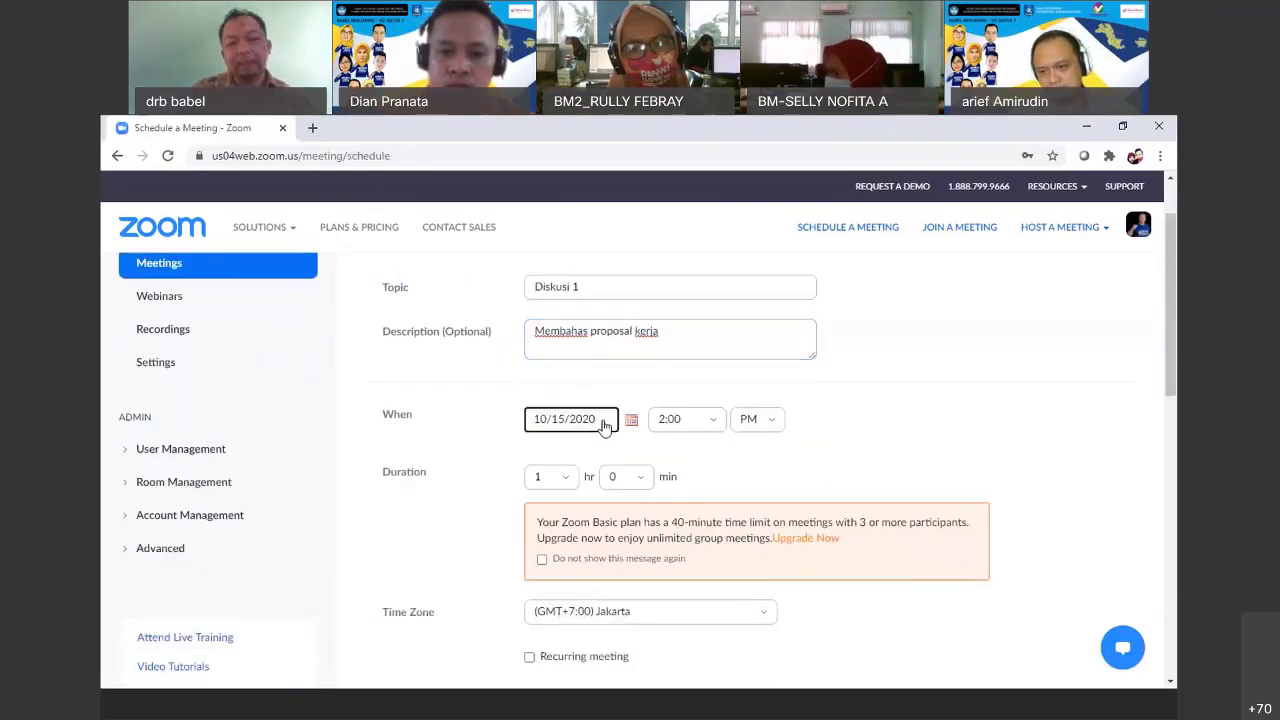
Set the meeting date to 10/19/2020 with a 9:00 AM start time
{"action": "left_click", "coordinate": [633, 424]}
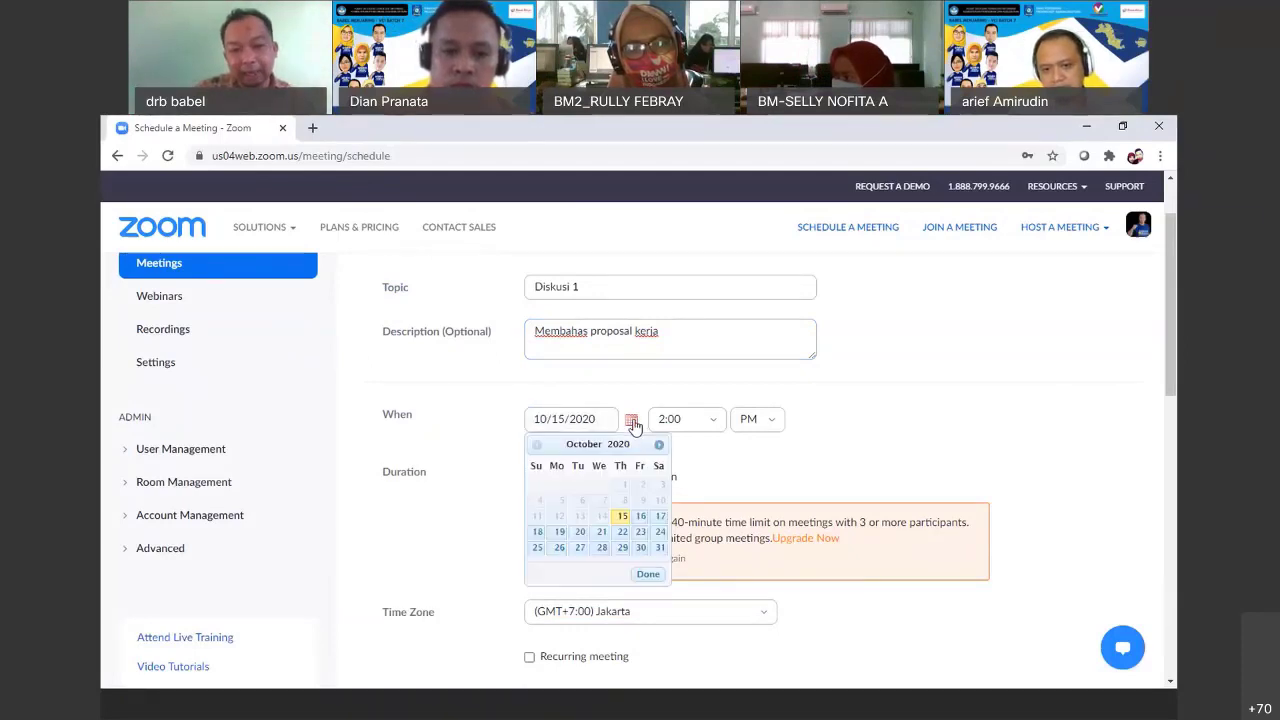
{"action": "left_click", "coordinate": [558, 537]}
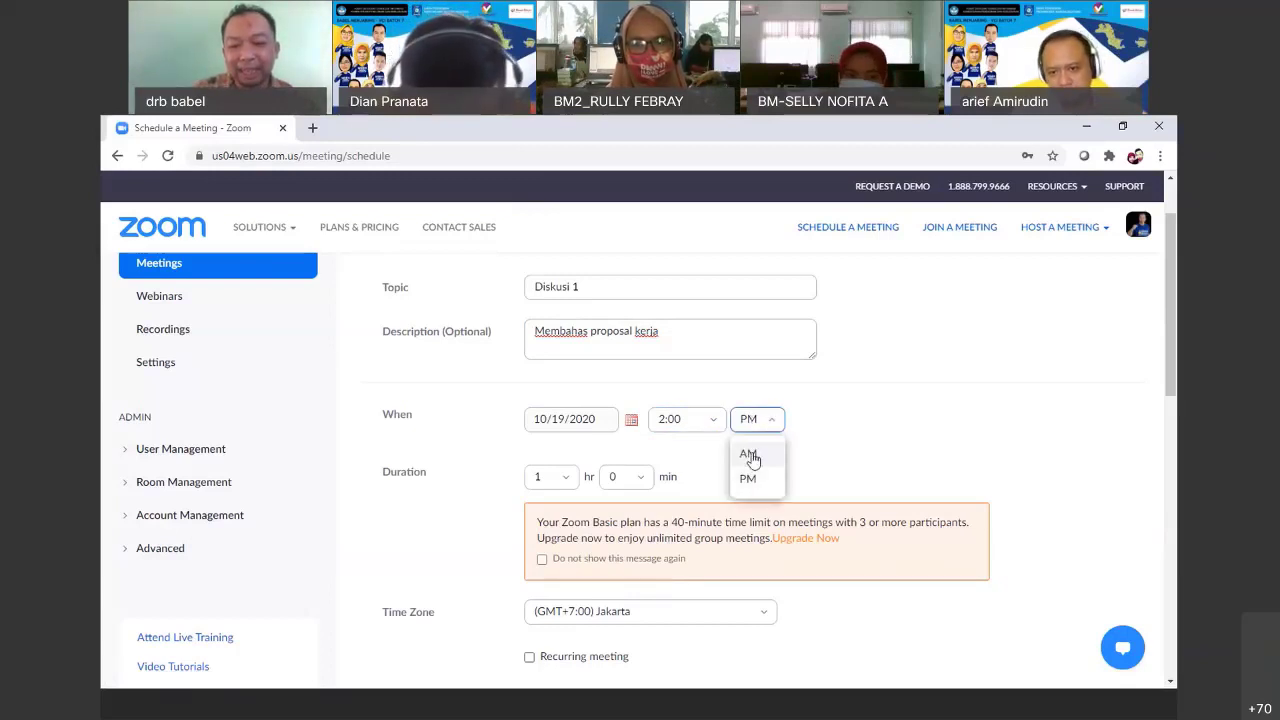
{"action": "left_click", "coordinate": [750, 453]}
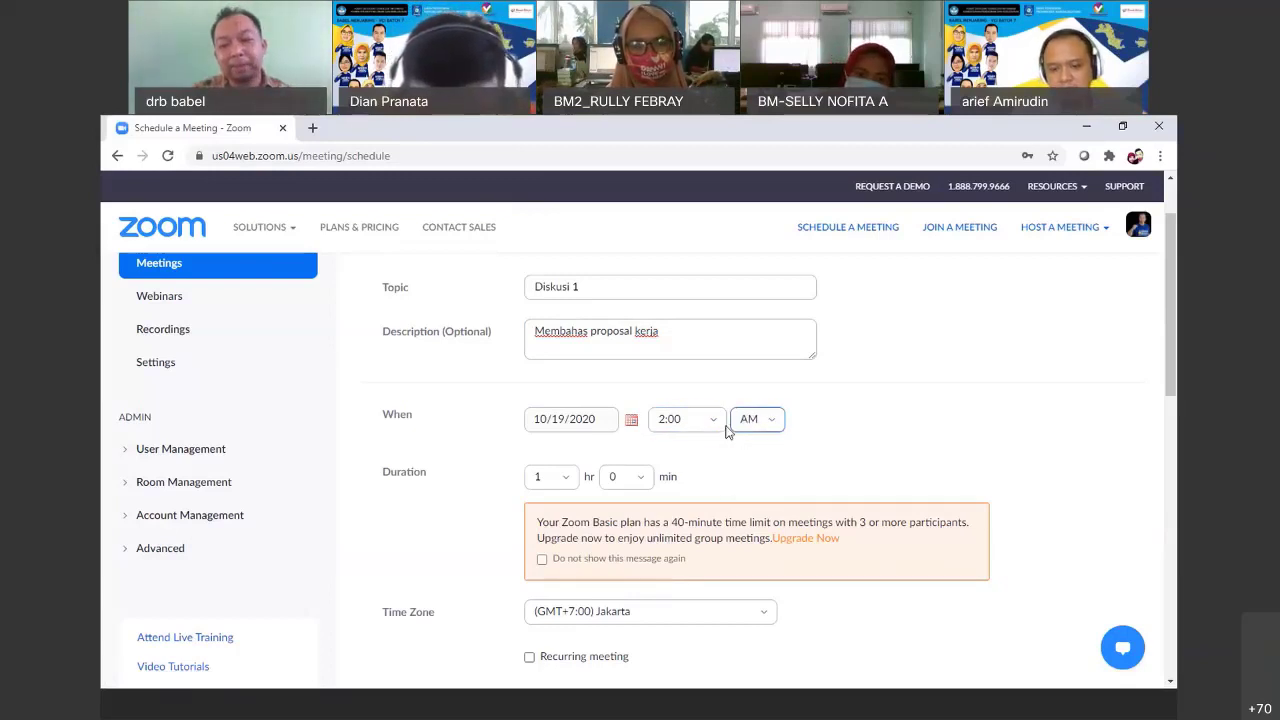
{"action": "left_click", "coordinate": [714, 425]}
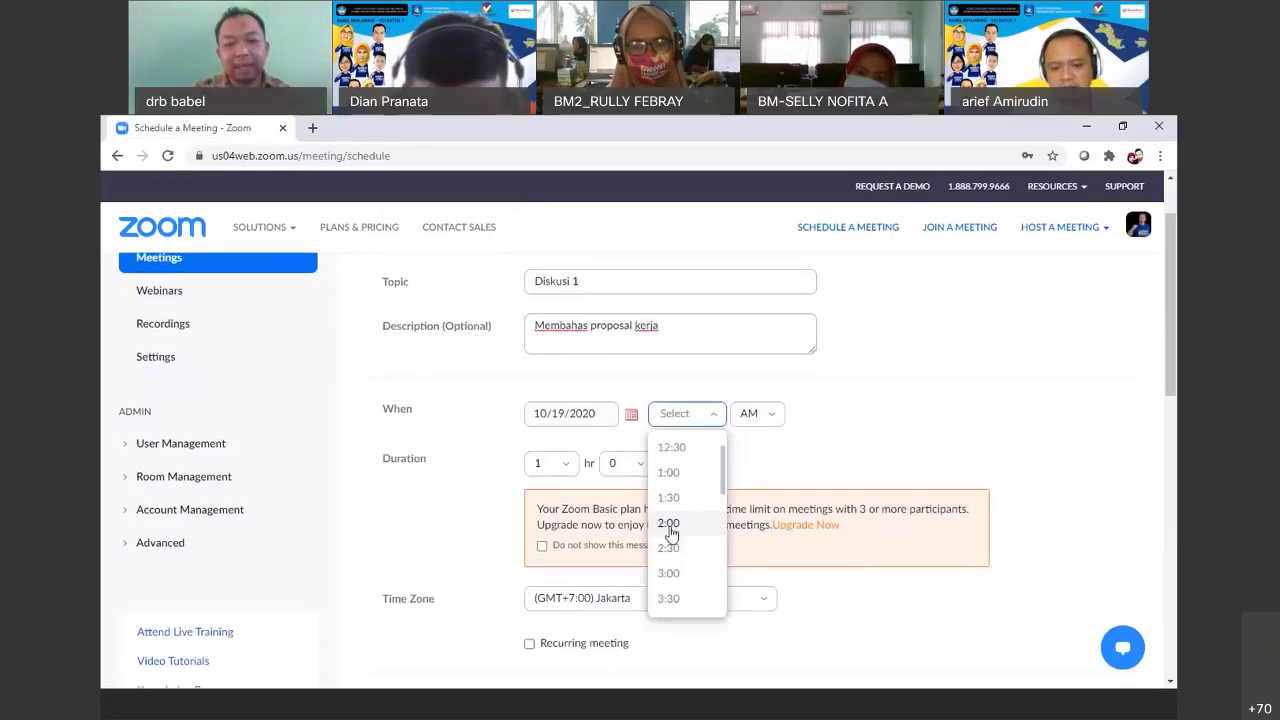
{"action": "left_click_drag", "start_coordinate": [725, 489], "coordinate": [717, 568]}
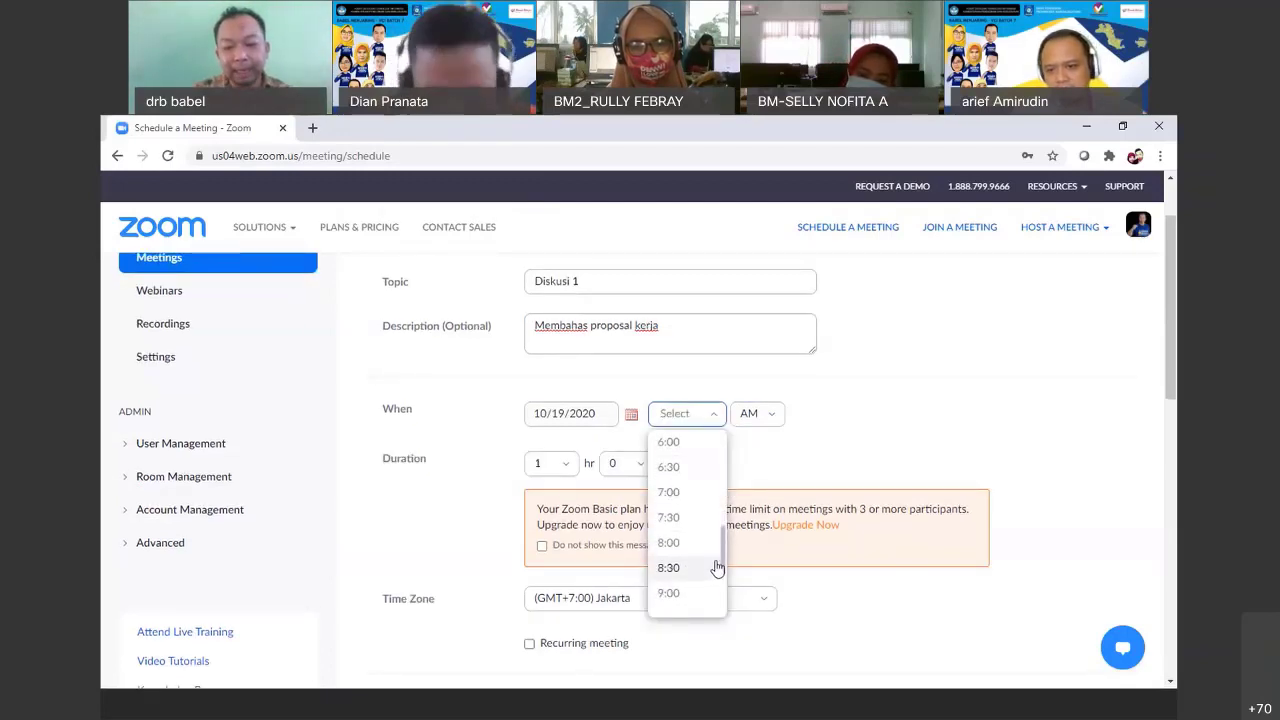
{"action": "left_click", "coordinate": [668, 594]}
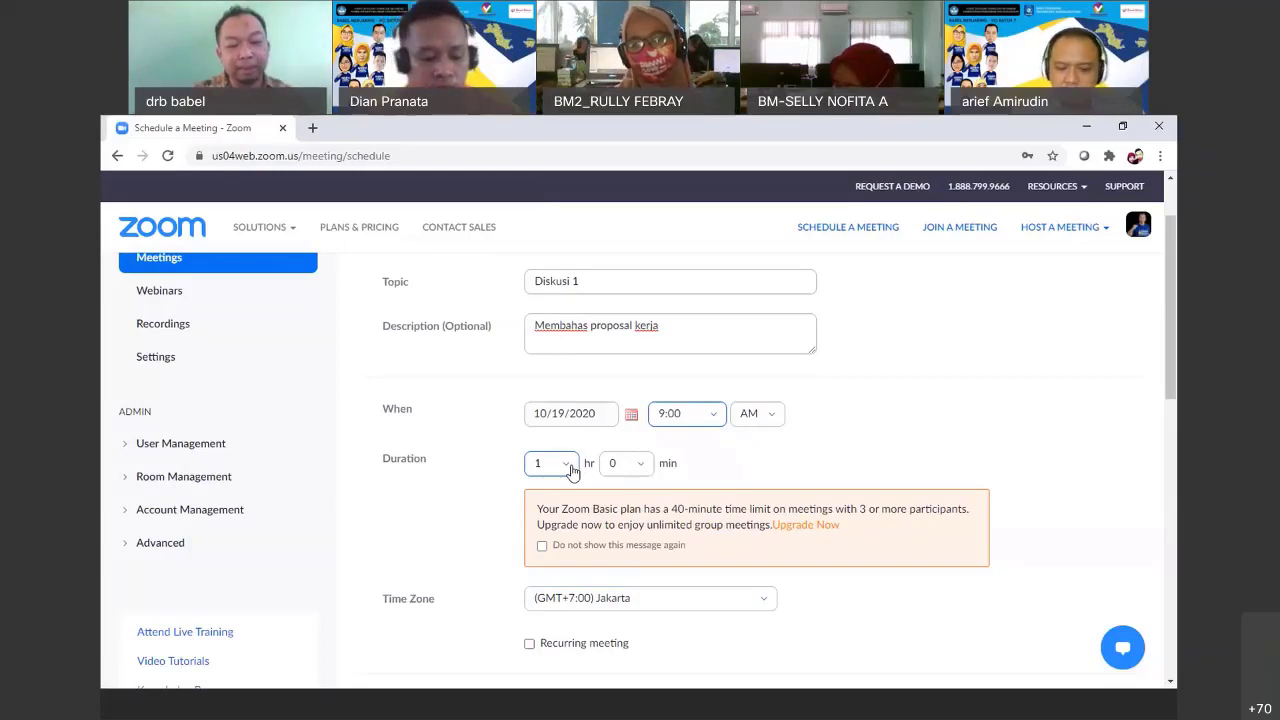
Set the meeting duration to 2 hours
{"action": "left_click", "coordinate": [568, 465]}
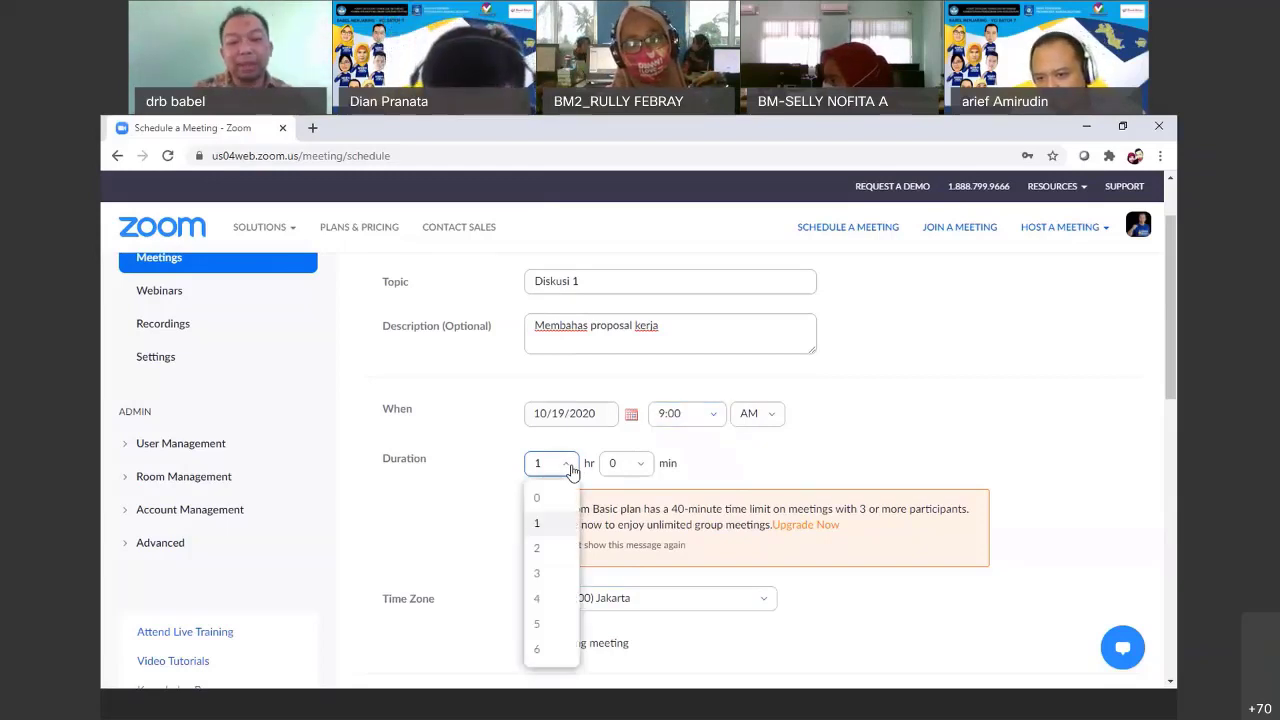
{"action": "left_click", "coordinate": [571, 470]}
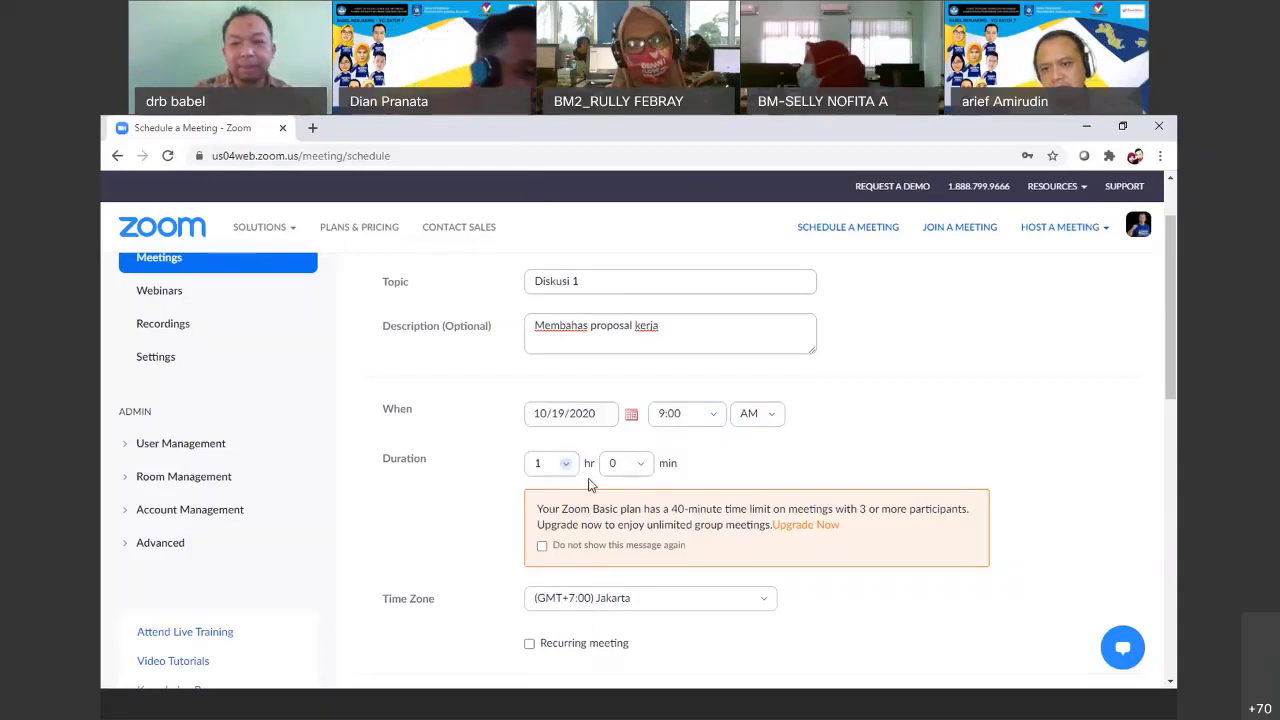
{"action": "left_click_drag", "start_coordinate": [1167, 364], "coordinate": [1166, 388]}
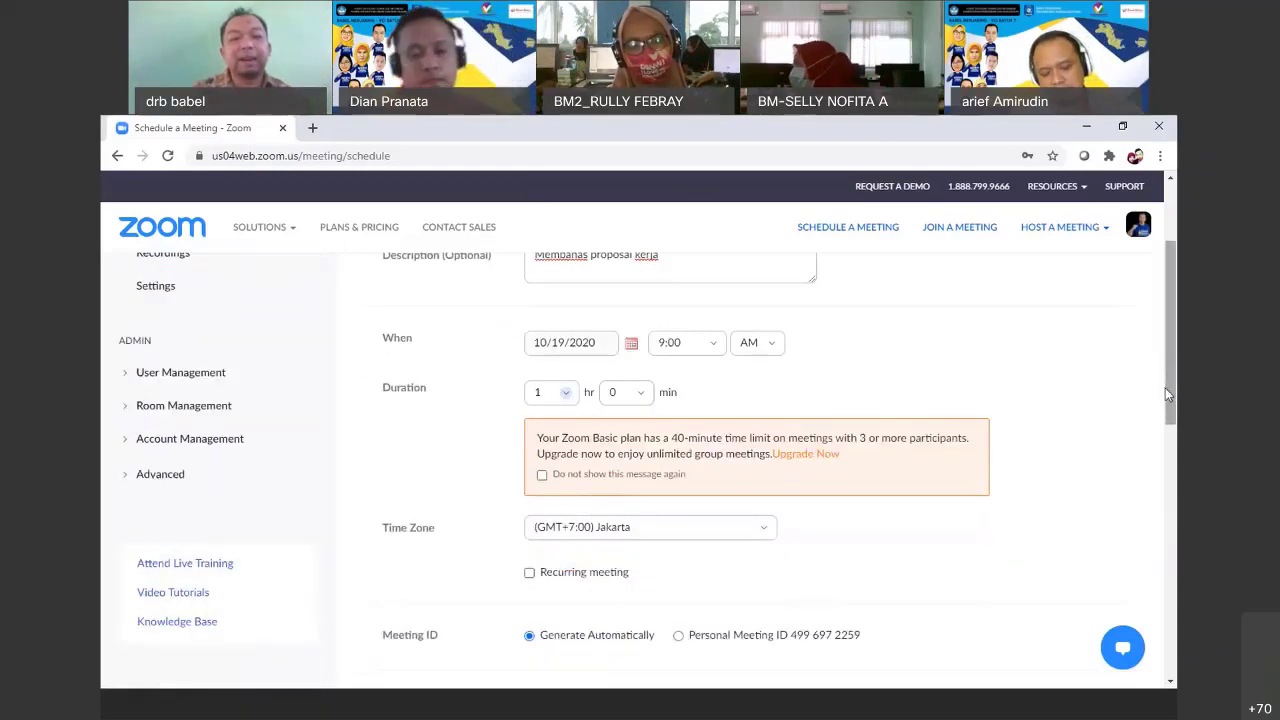
{"action": "left_click", "coordinate": [567, 400]}
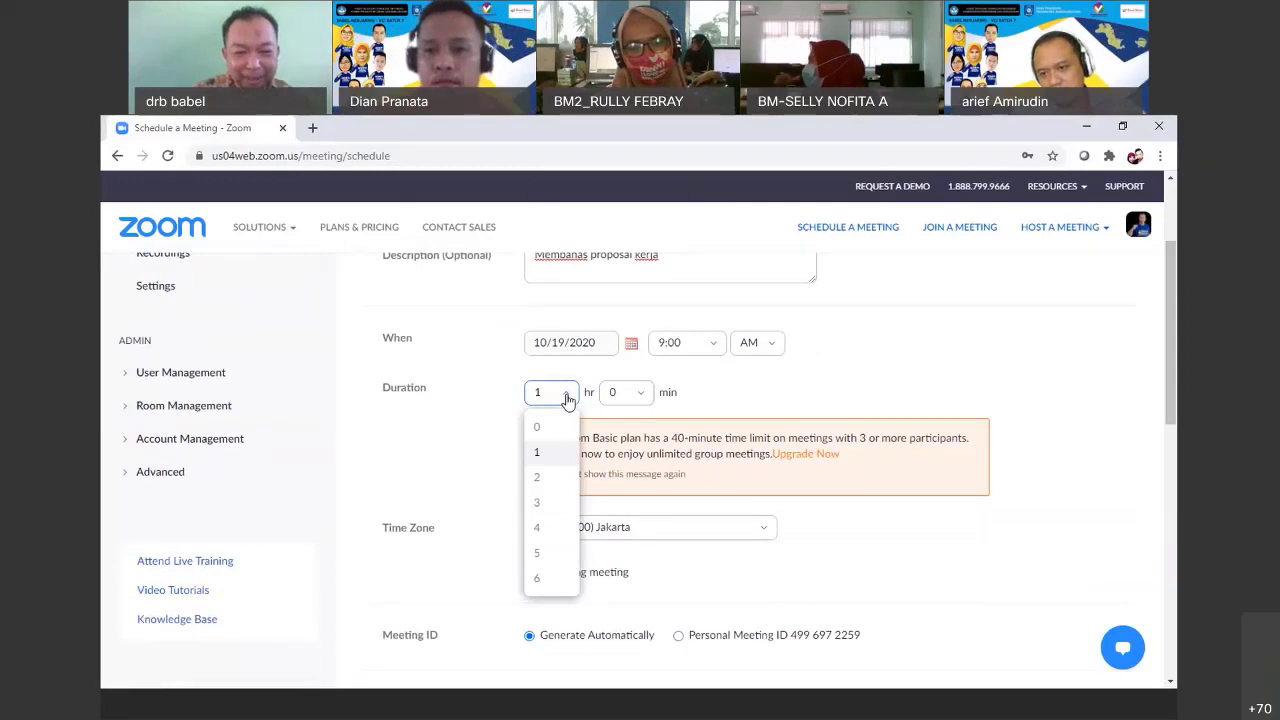
{"action": "left_click", "coordinate": [537, 478]}
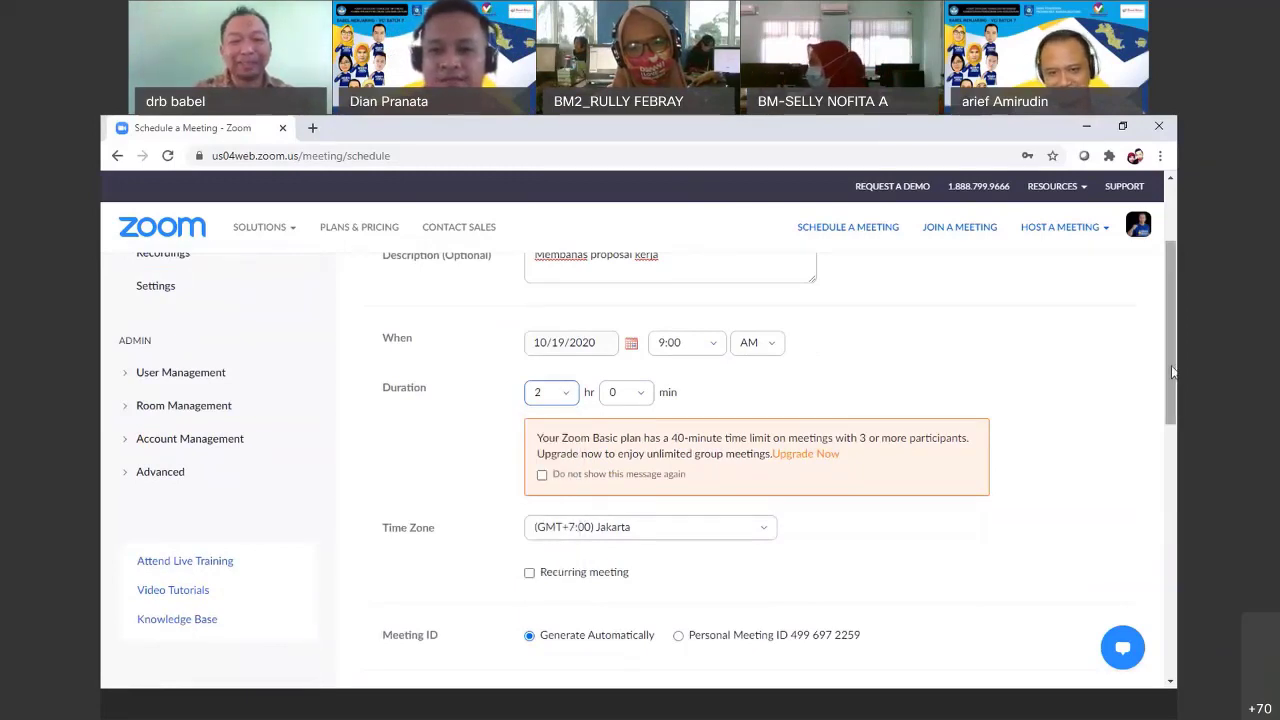
{"action": "left_click_drag", "start_coordinate": [1172, 372], "coordinate": [1169, 455]}
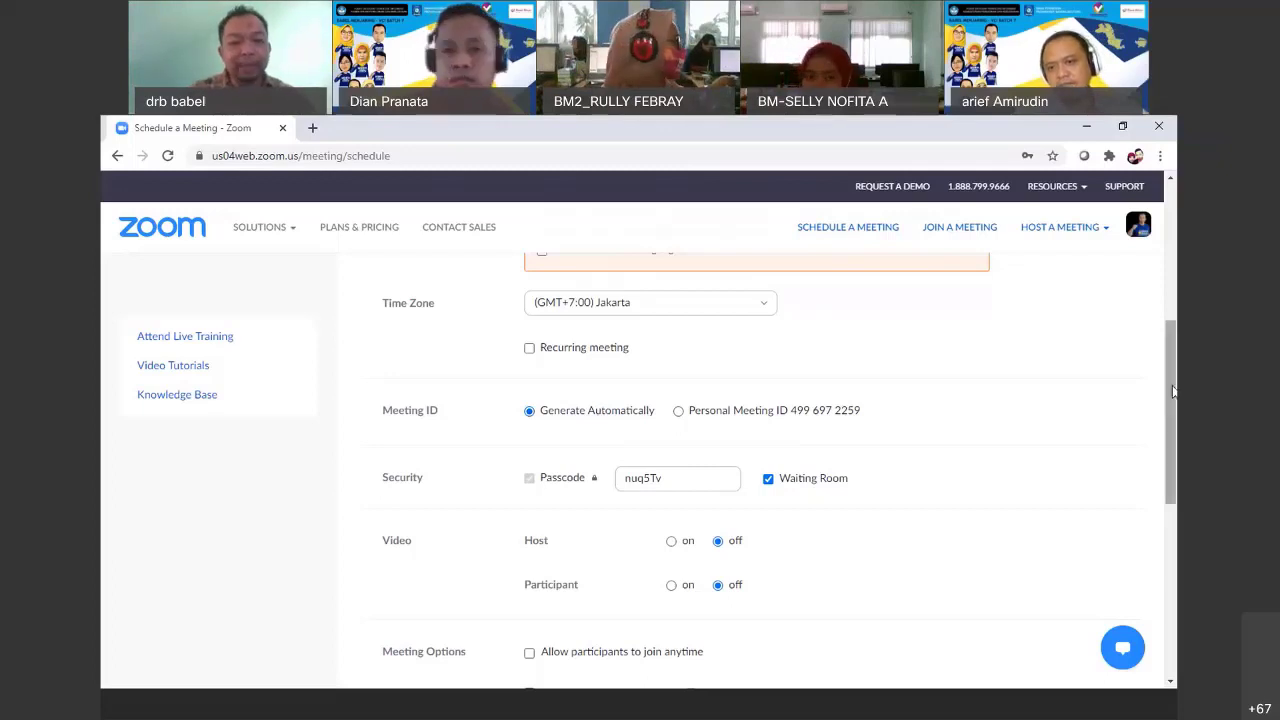
Replace the generated meeting passcode with a custom passcode
{"action": "scroll", "coordinate": [937, 415], "scroll_direction": "down", "scroll_amount": 2}
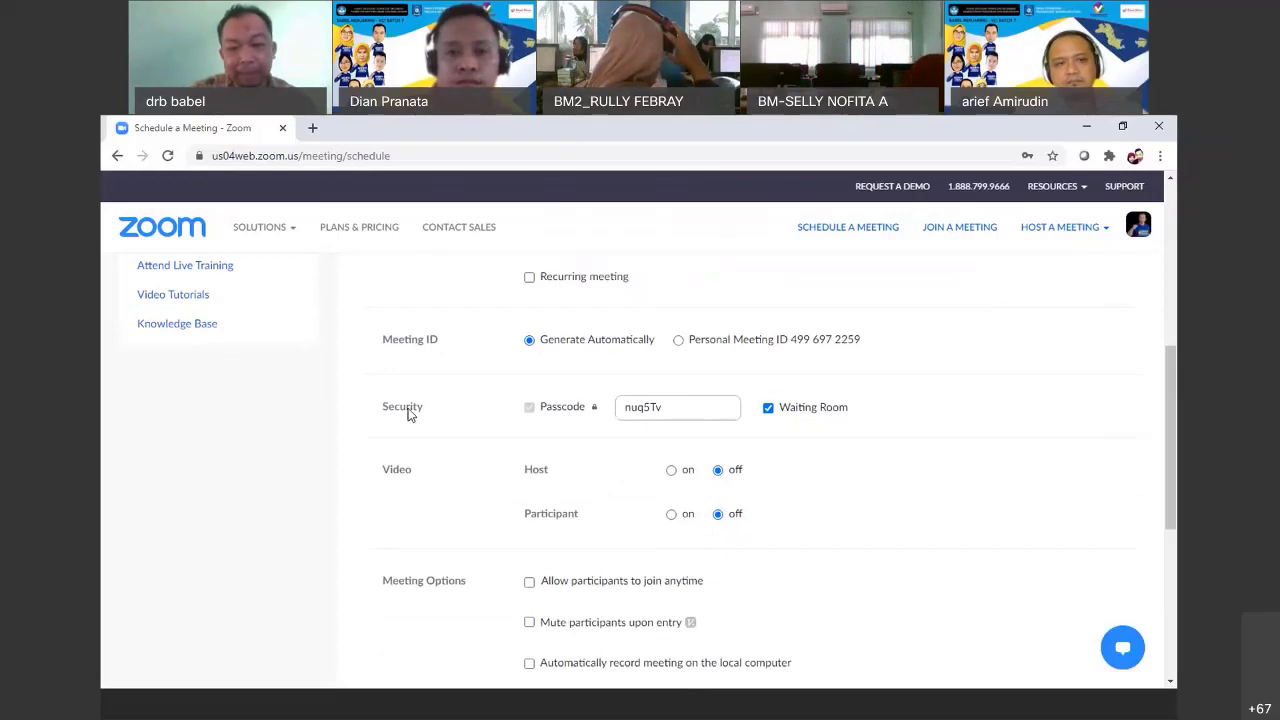
{"action": "left_click", "coordinate": [677, 408]}
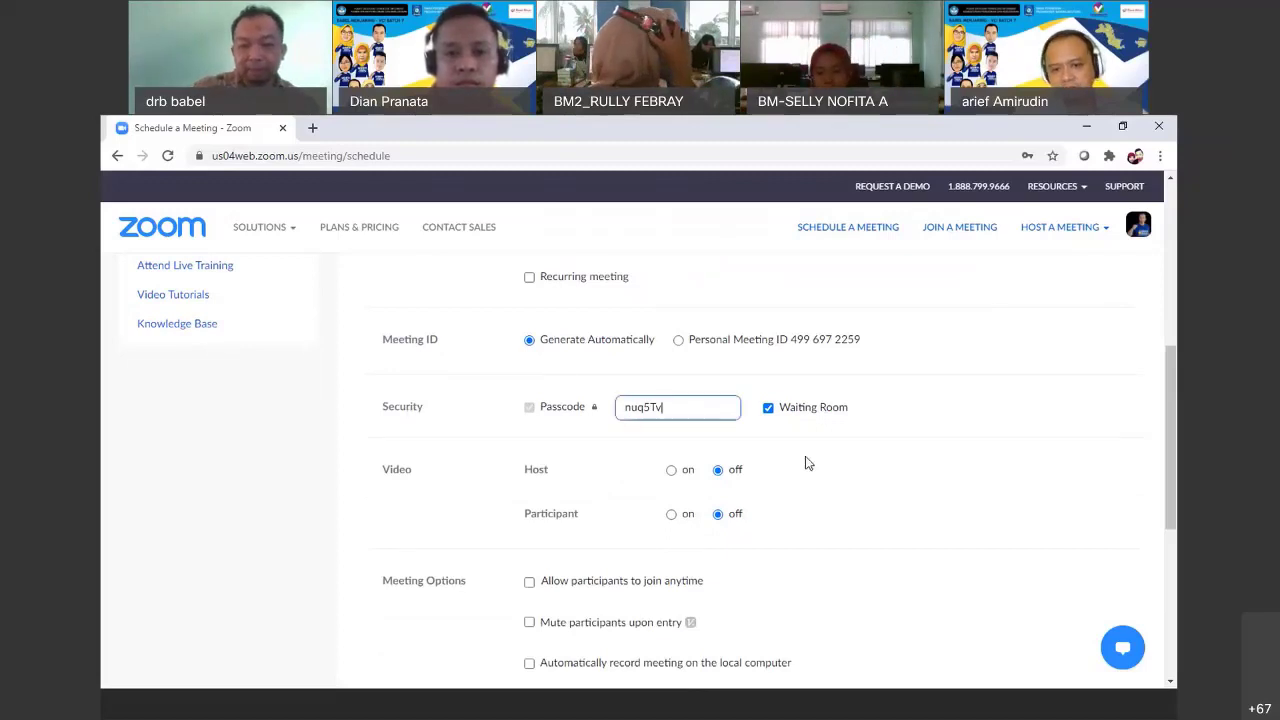
{"action": "key", "text": "BackSpace"}
{"action": "key", "text": "BackSpace"}
{"action": "key", "text": "BackSpace"}
{"action": "key", "text": "BackSpace"}
{"action": "key", "text": "BackSpace"}
{"action": "key", "text": "BackSpace"}
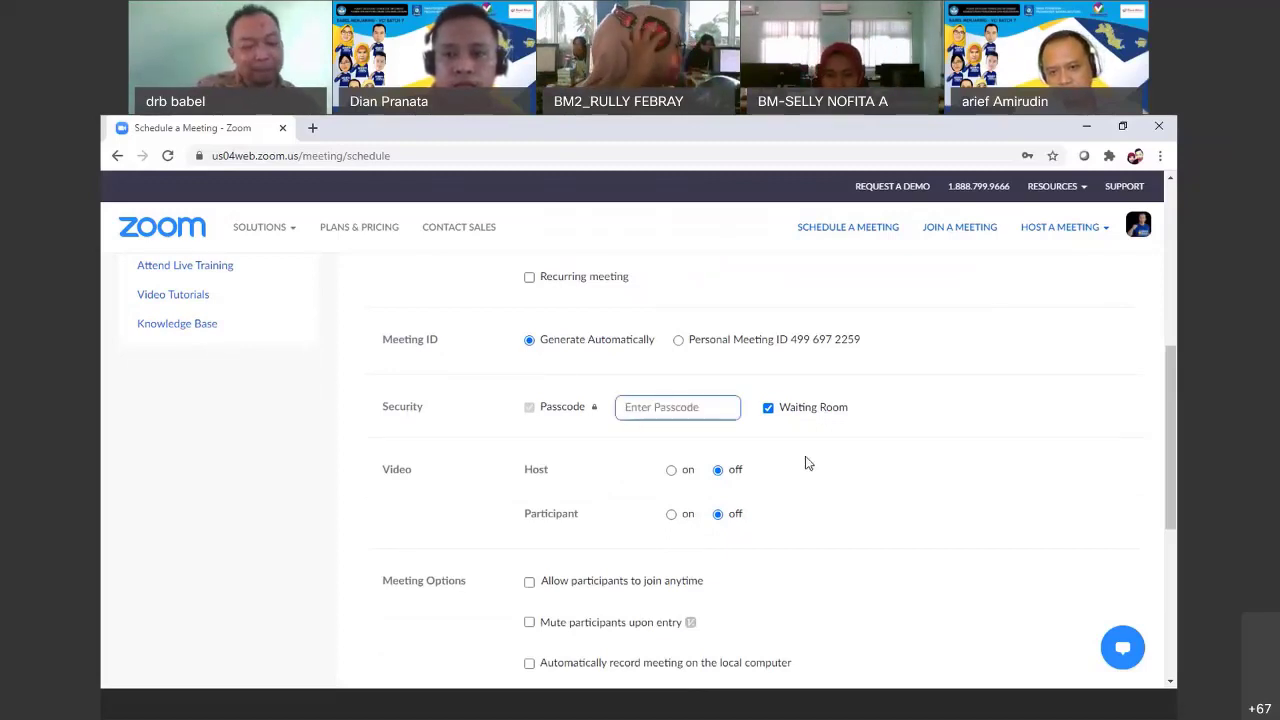
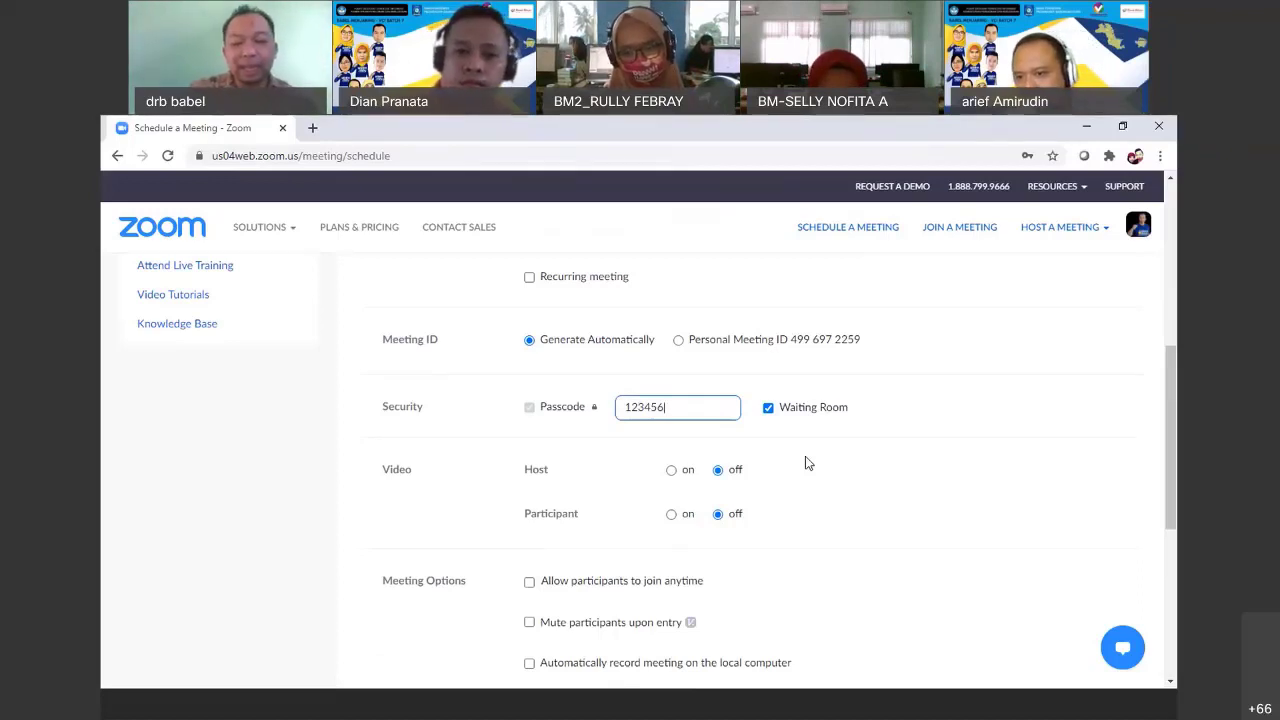
{"action": "key", "text": "BackSpace"}
{"action": "key", "text": "BackSpace"}
{"action": "key", "text": "BackSpace"}
{"action": "key", "text": "BackSpace"}
{"action": "key", "text": "BackSpace"}
{"action": "key", "text": "BackSpace"}
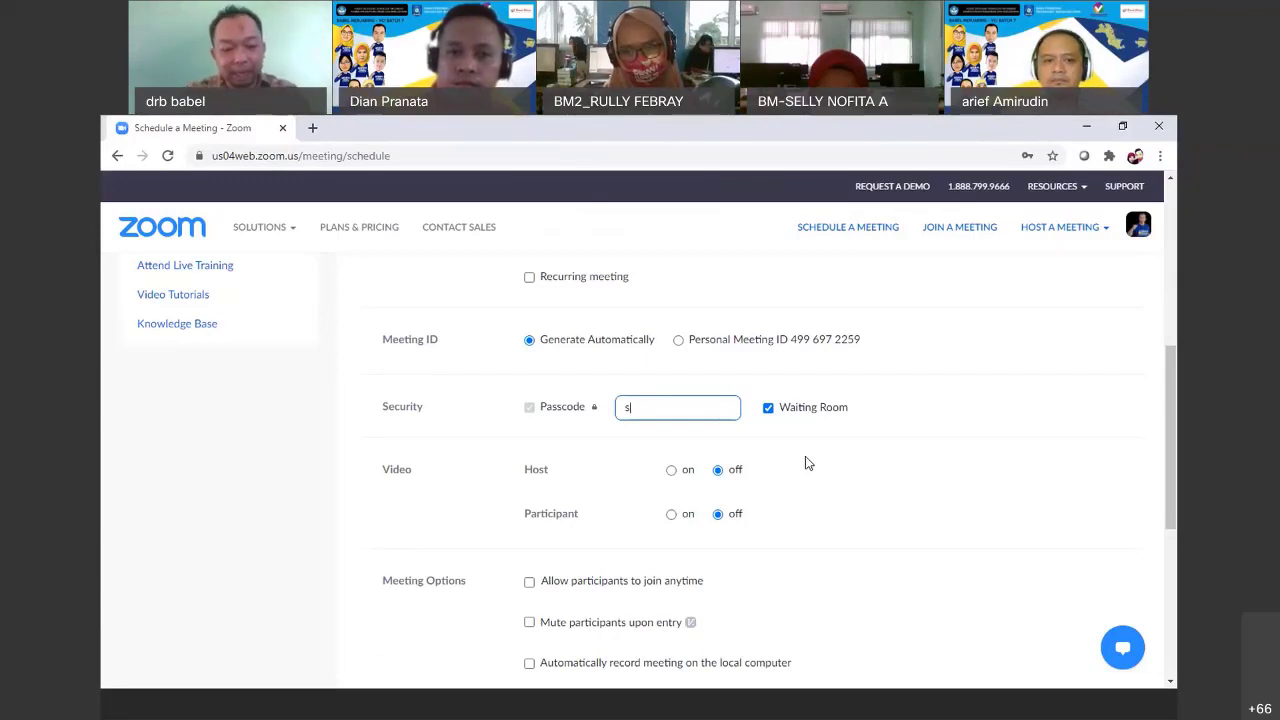
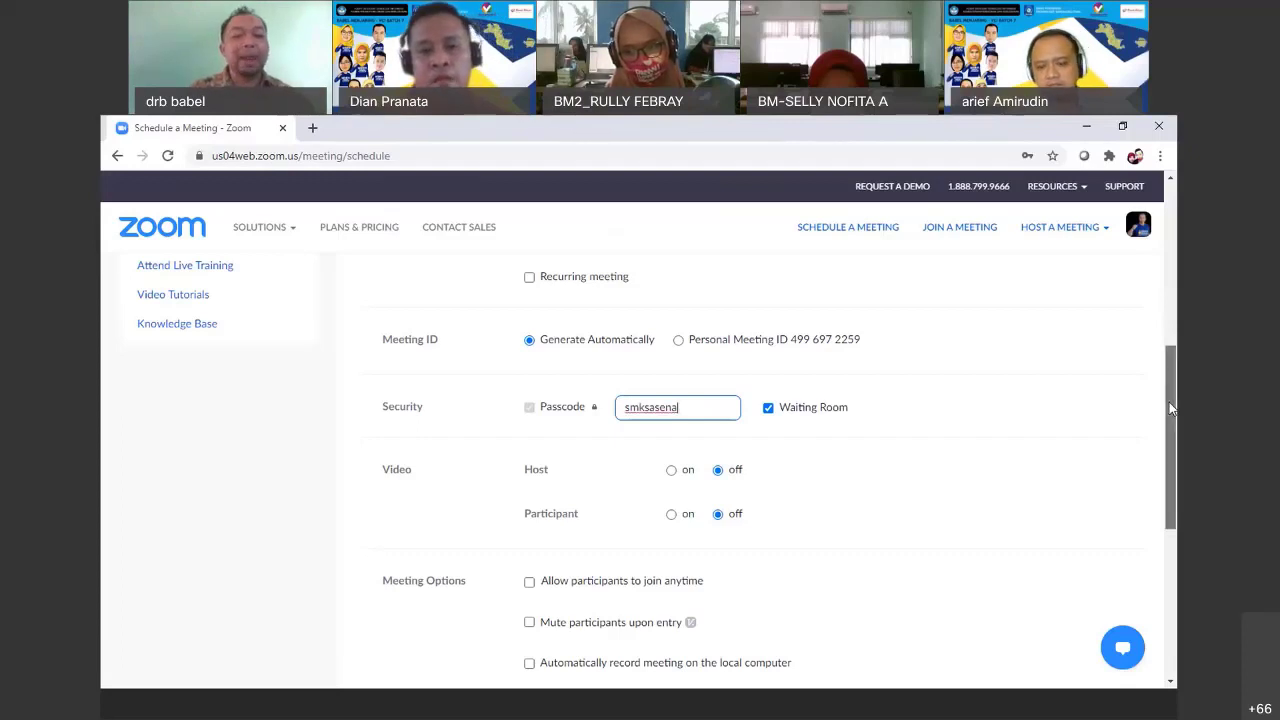
Leave host and participant video off and scroll down to the meeting options
{"action": "left_click_drag", "start_coordinate": [1172, 408], "coordinate": [1170, 442]}
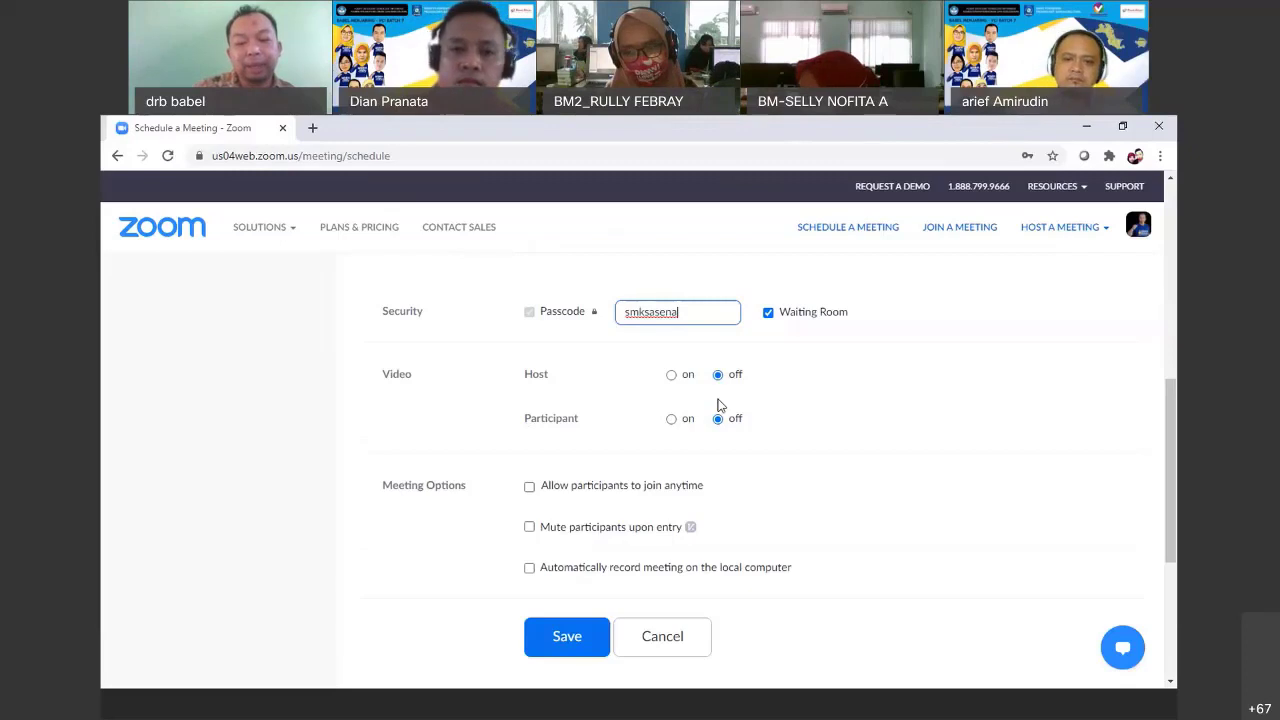
{"action": "left_click", "coordinate": [714, 376]}
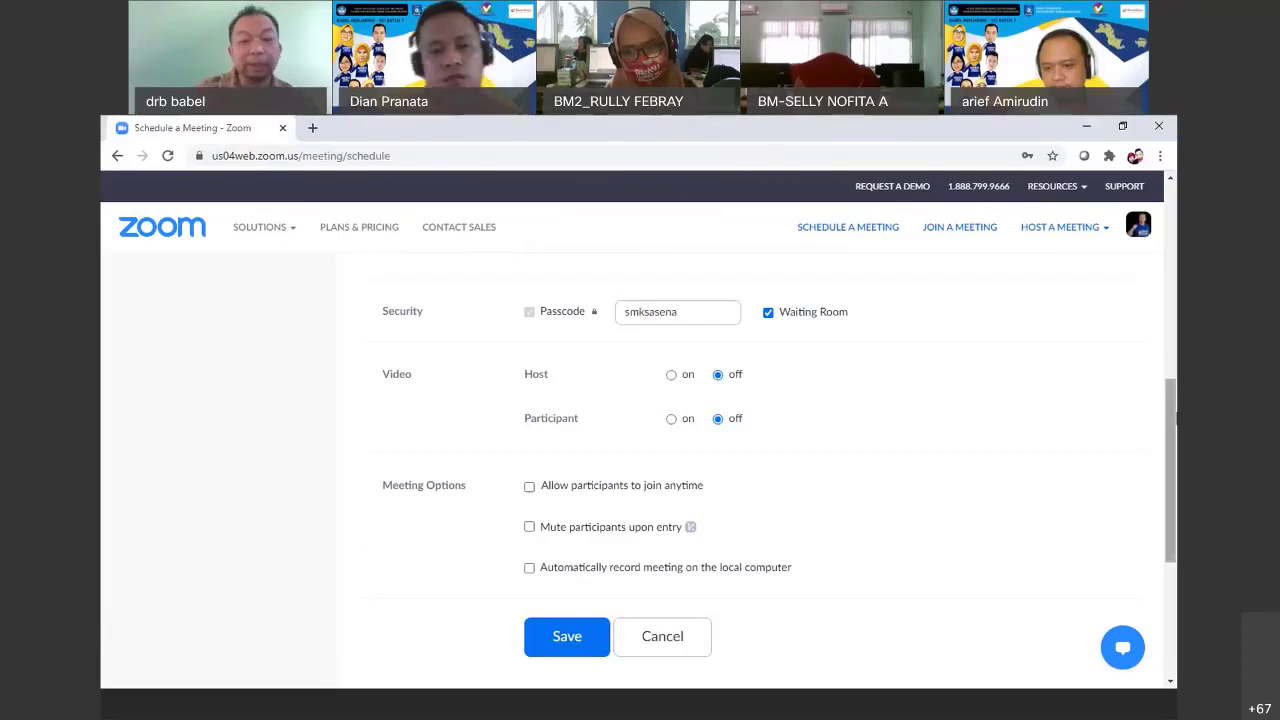
{"action": "left_click_drag", "start_coordinate": [1170, 419], "coordinate": [1165, 443]}
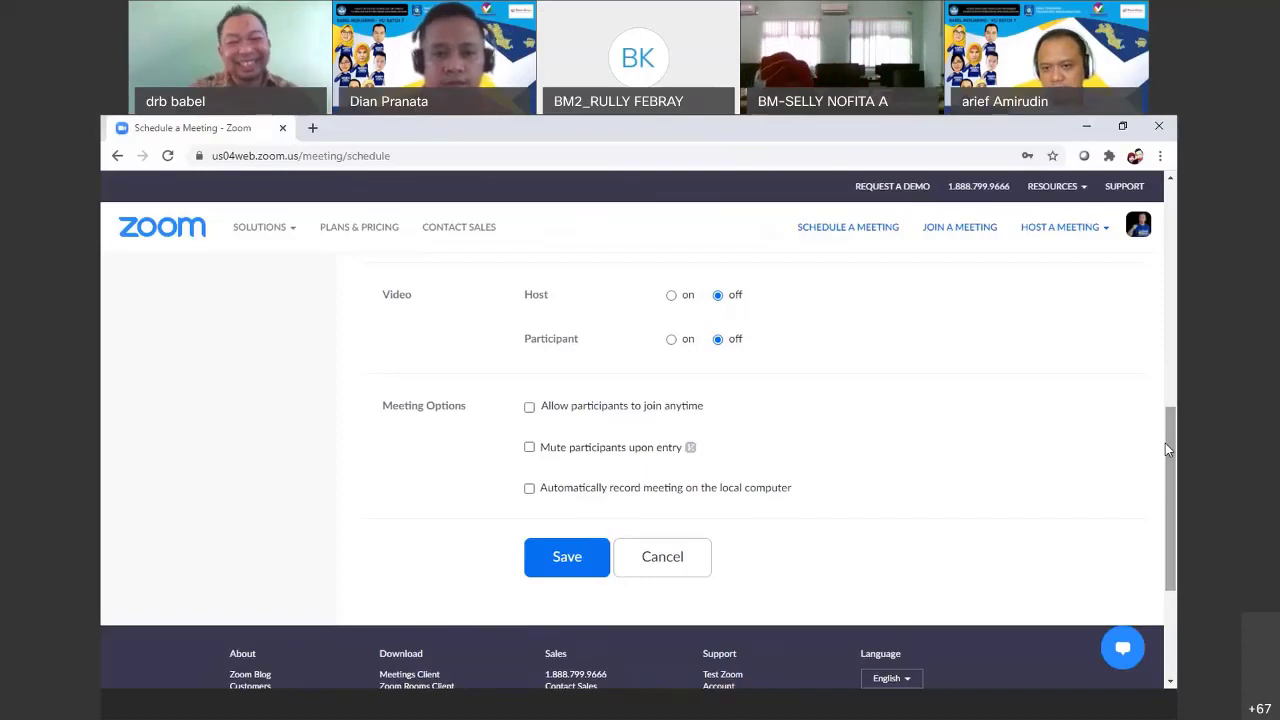
{"action": "scroll", "coordinate": [854, 409], "scroll_direction": "down", "scroll_amount": 1}
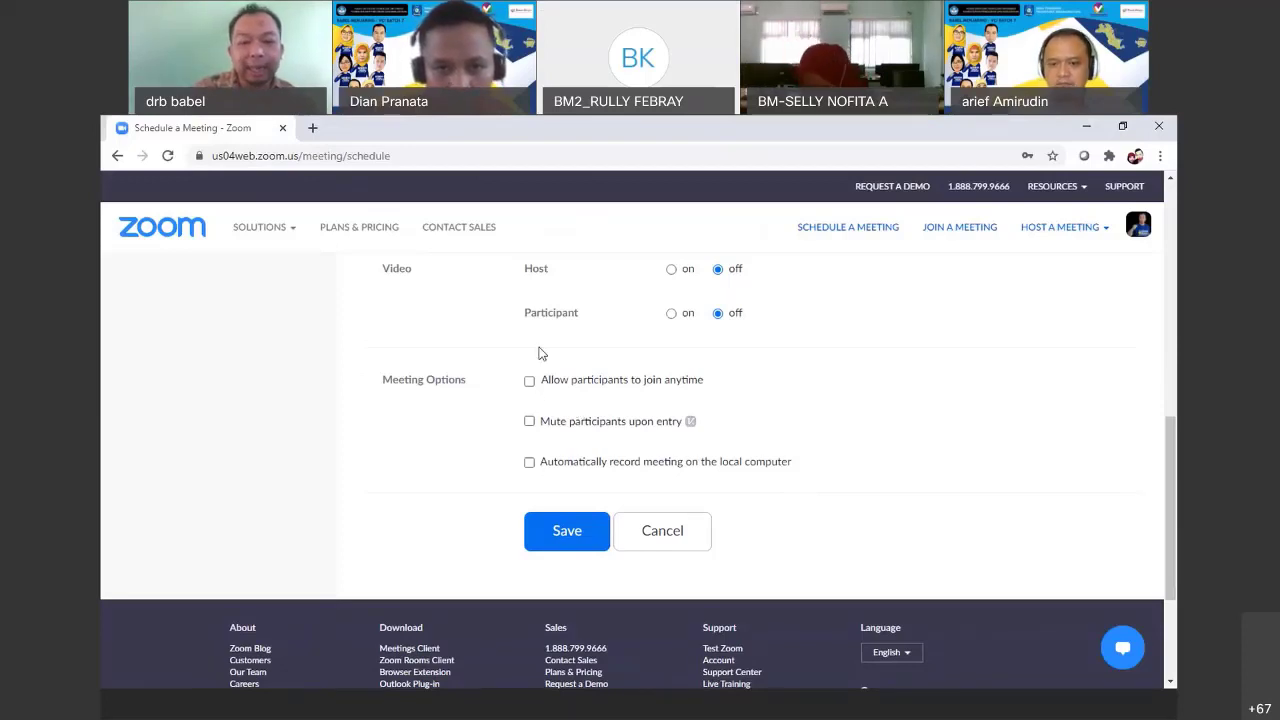
Enable 'Mute participants upon entry' under Meeting Options, leaving the other options off
{"action": "left_click", "coordinate": [530, 422]}
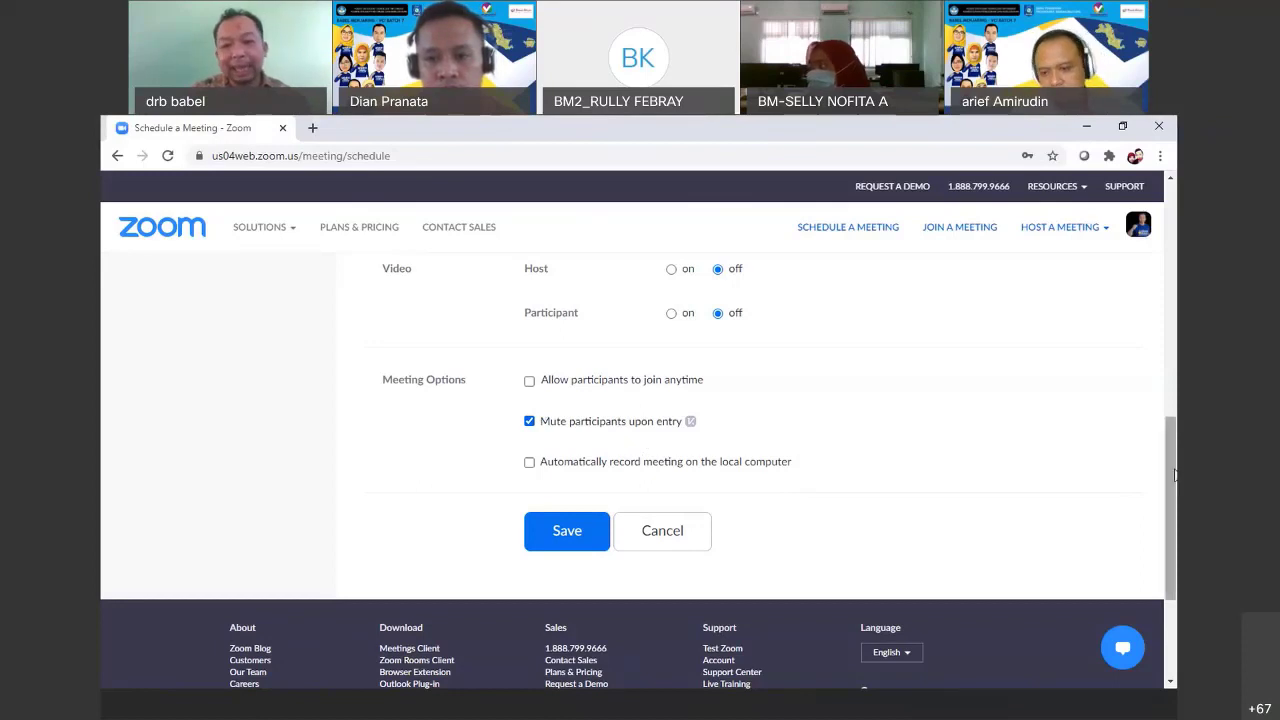
{"action": "left_click_drag", "start_coordinate": [1173, 483], "coordinate": [1171, 509]}
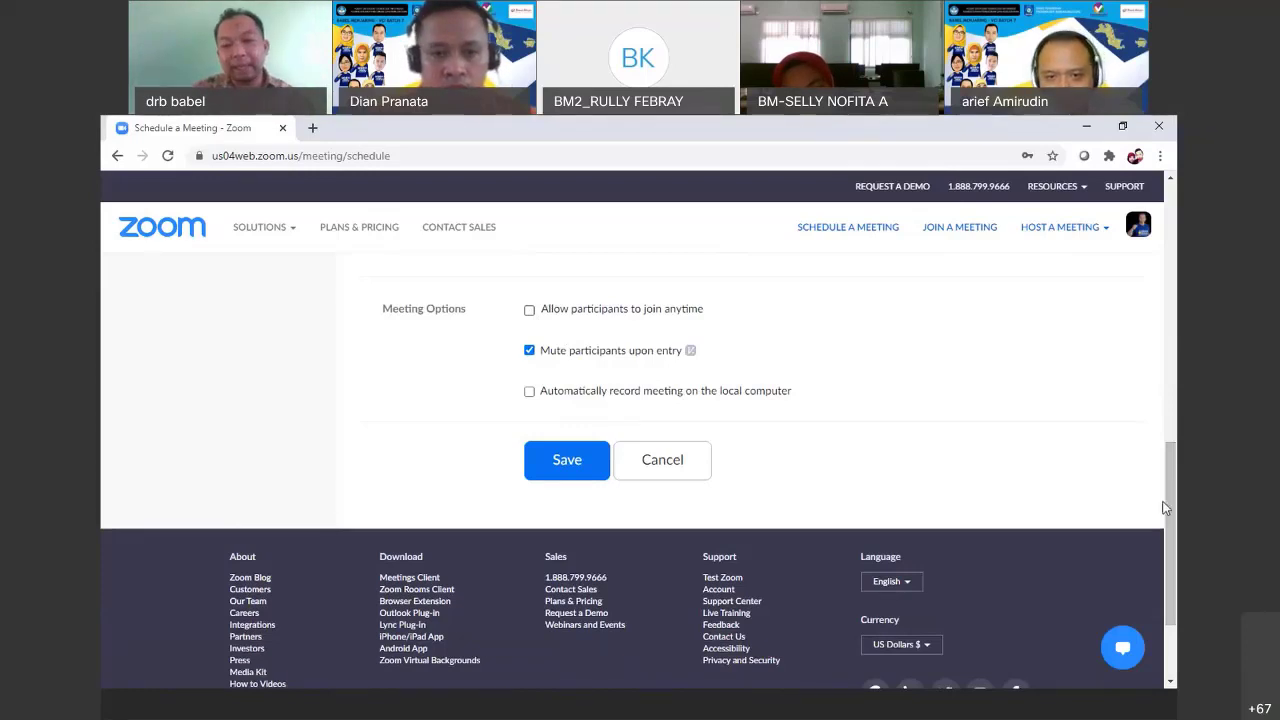
{"action": "left_click_drag", "start_coordinate": [1165, 508], "coordinate": [1172, 423]}
{"action": "scroll", "coordinate": [651, 446], "scroll_direction": "down", "scroll_amount": 3}
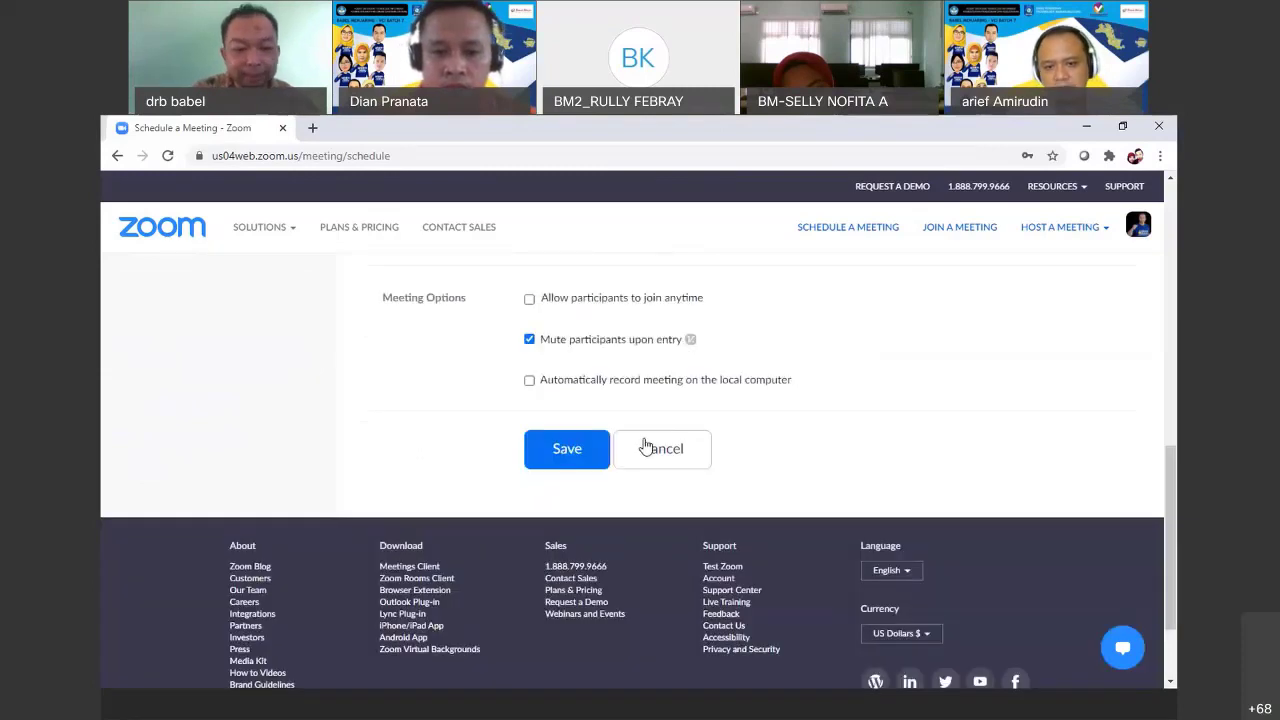
Save the Diskusi 1 meeting and return to the Meetings list
{"action": "left_click", "coordinate": [550, 452]}
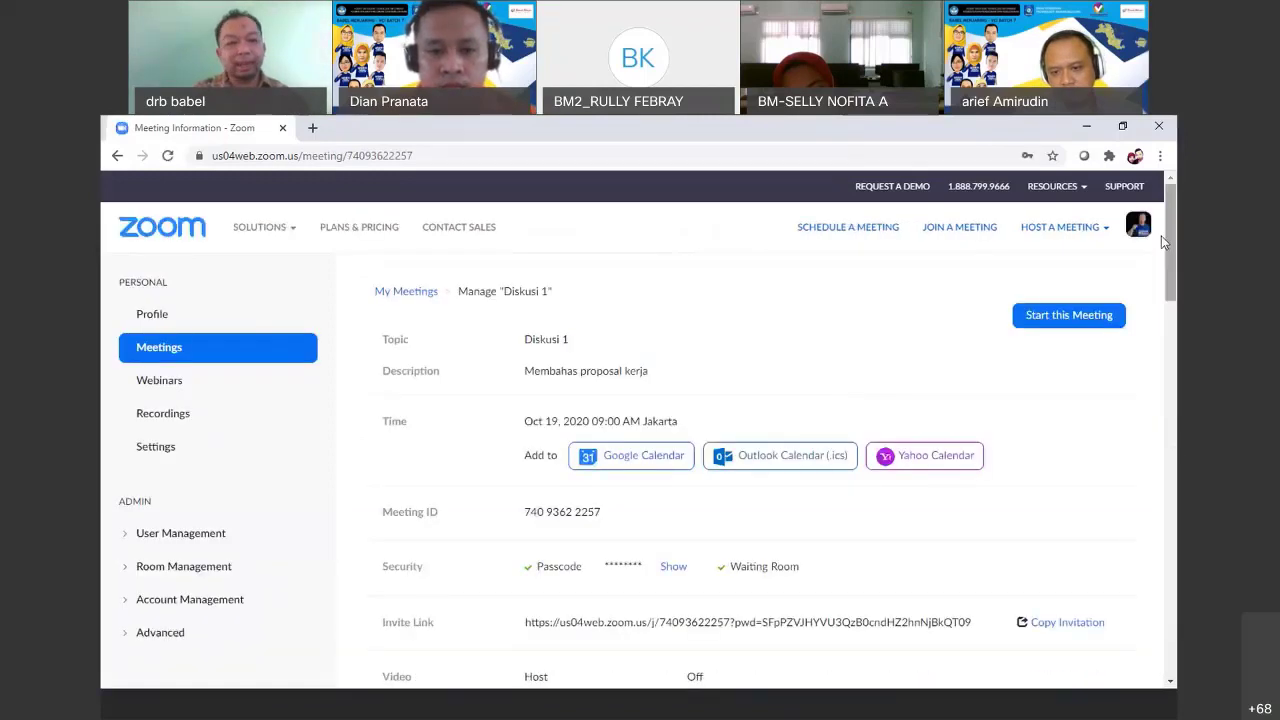
{"action": "left_click", "coordinate": [168, 347]}
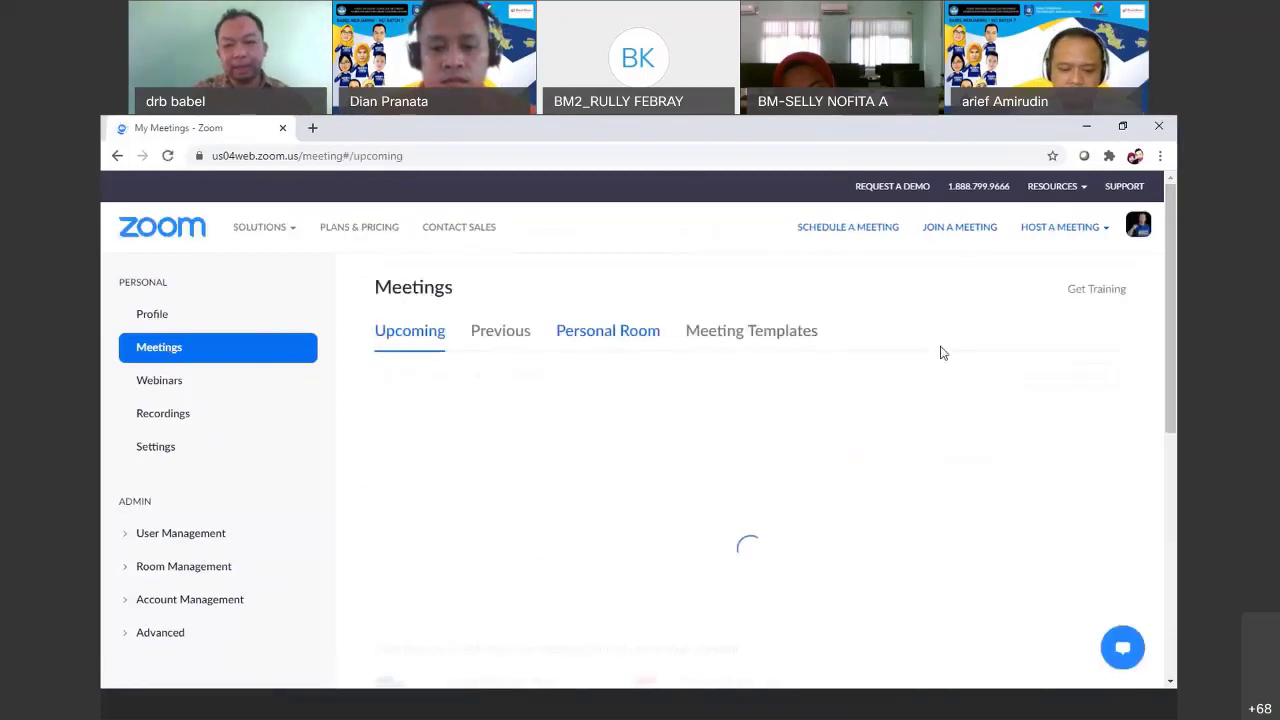
{"action": "scroll", "coordinate": [1168, 366], "scroll_direction": "down", "scroll_amount": 2}
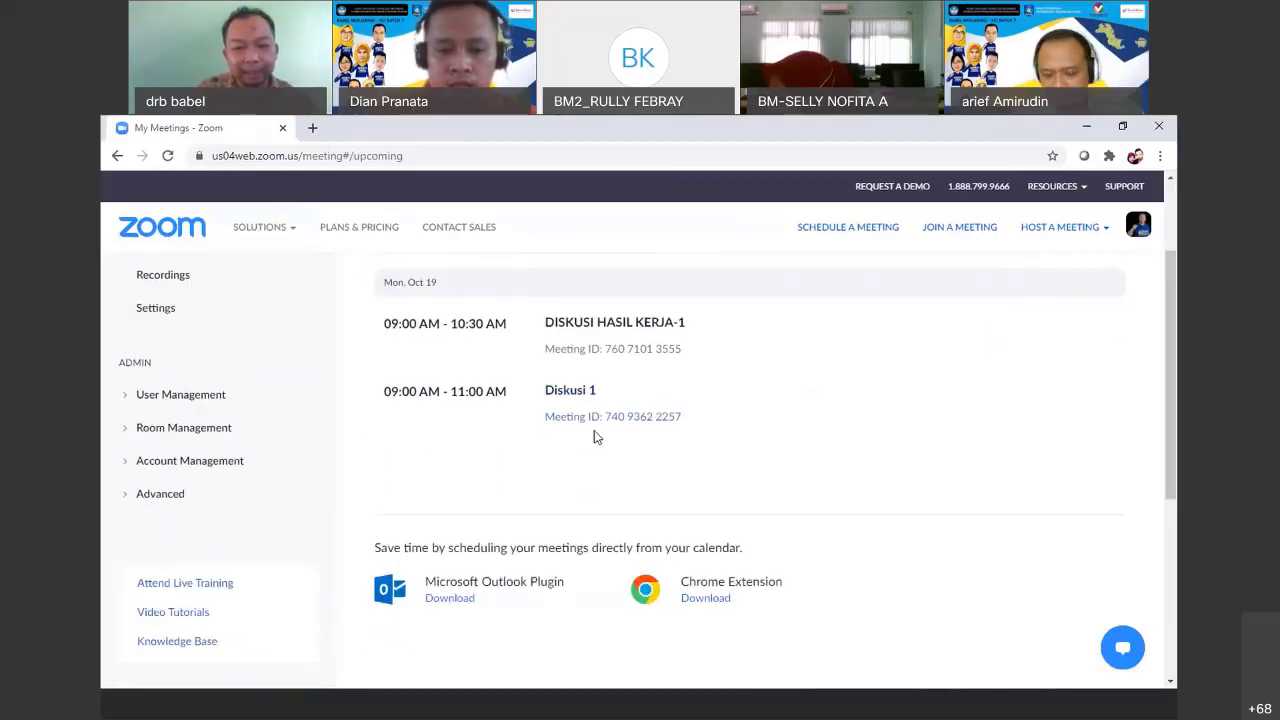
Open the Diskusi 1 meeting details and display its invitation text
{"action": "mouse_move", "coordinate": [591, 400]}
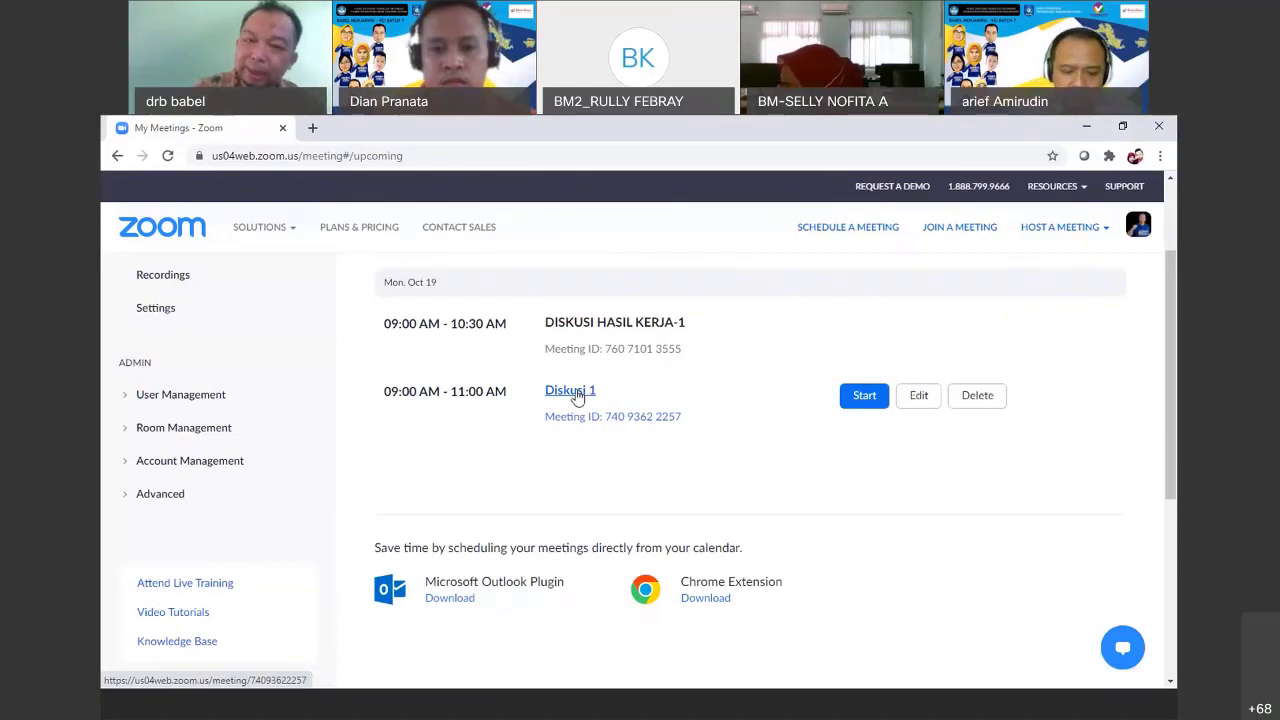
{"action": "left_click", "coordinate": [577, 397]}
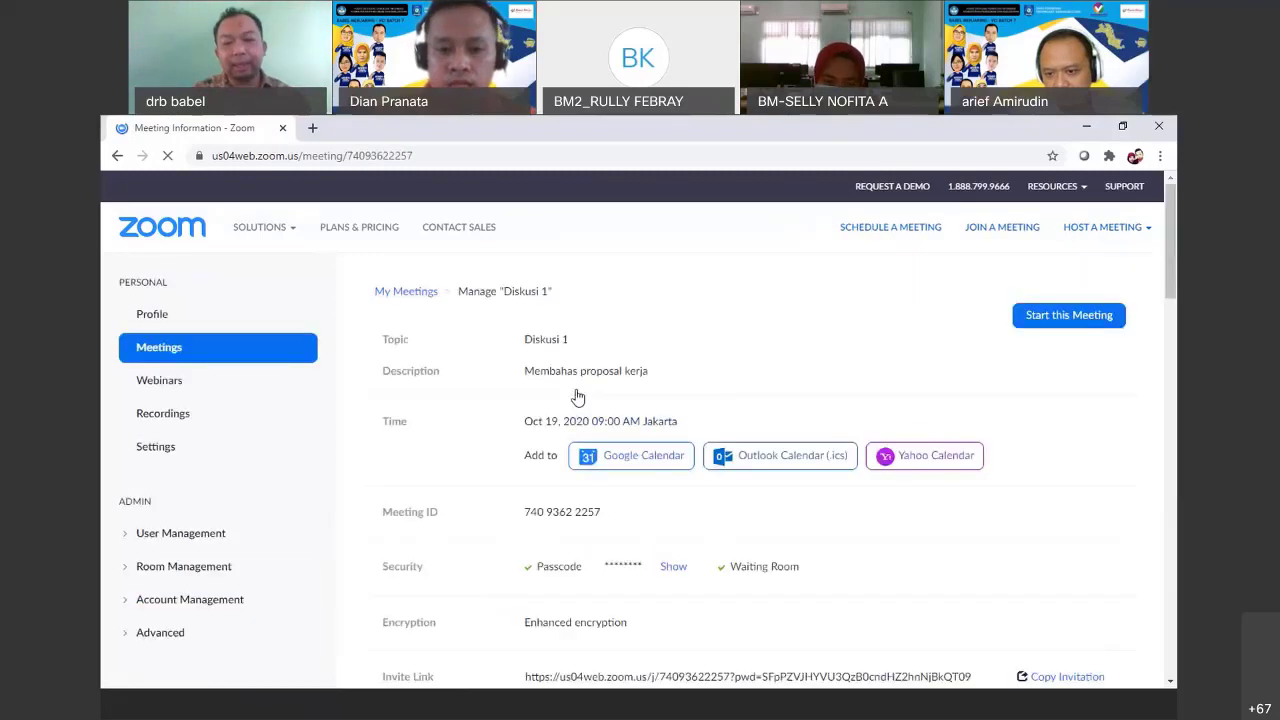
{"action": "left_click_drag", "start_coordinate": [1173, 284], "coordinate": [1170, 311]}
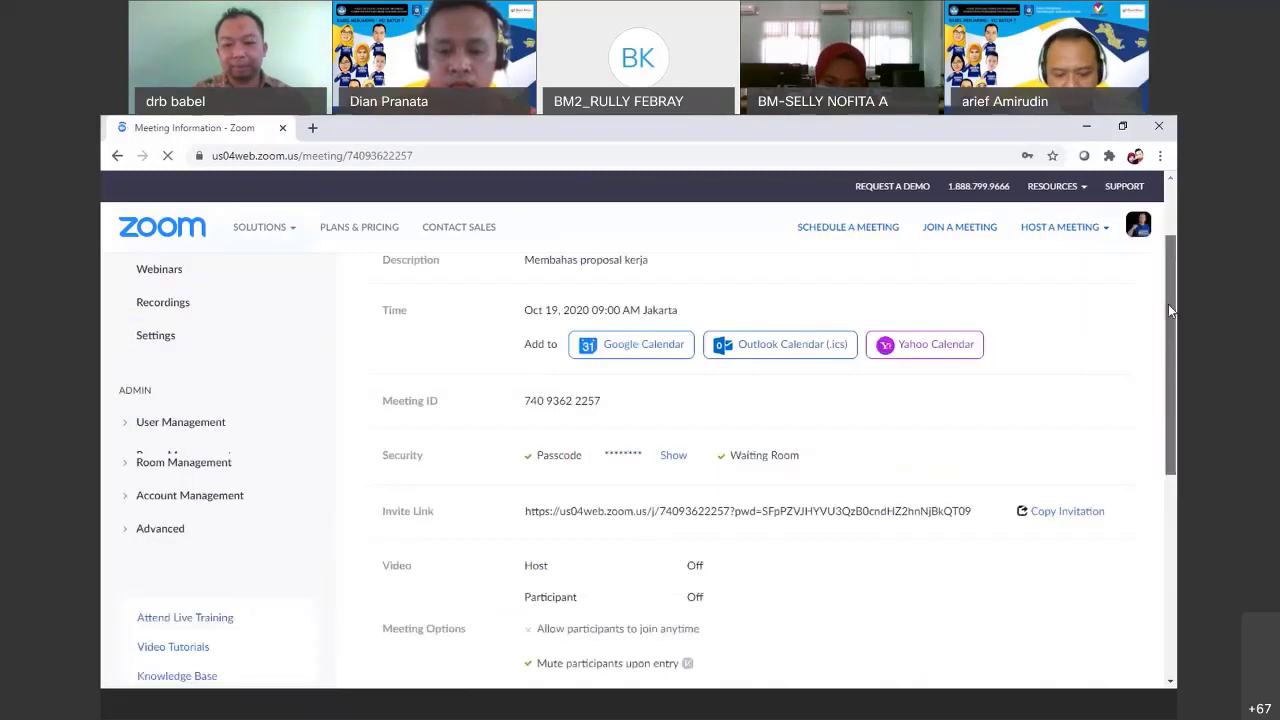
{"action": "scroll", "coordinate": [745, 458], "scroll_direction": "down", "scroll_amount": 1}
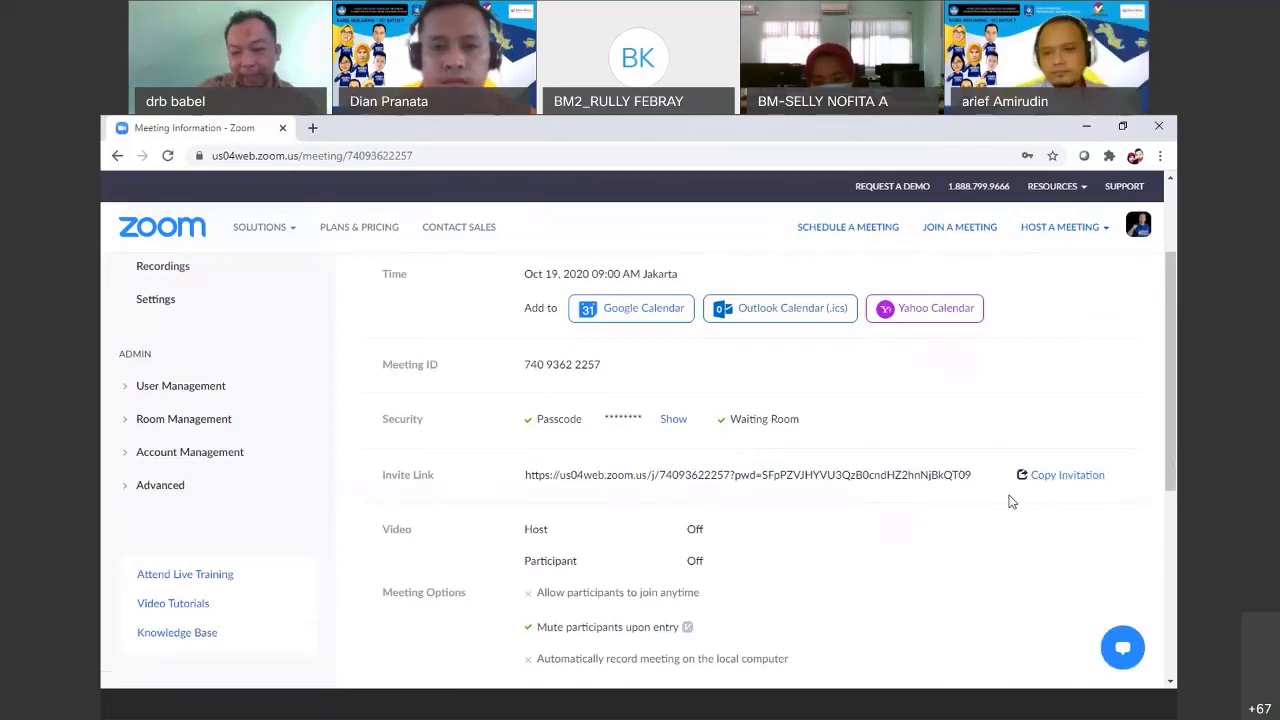
{"action": "left_click", "coordinate": [1051, 480]}
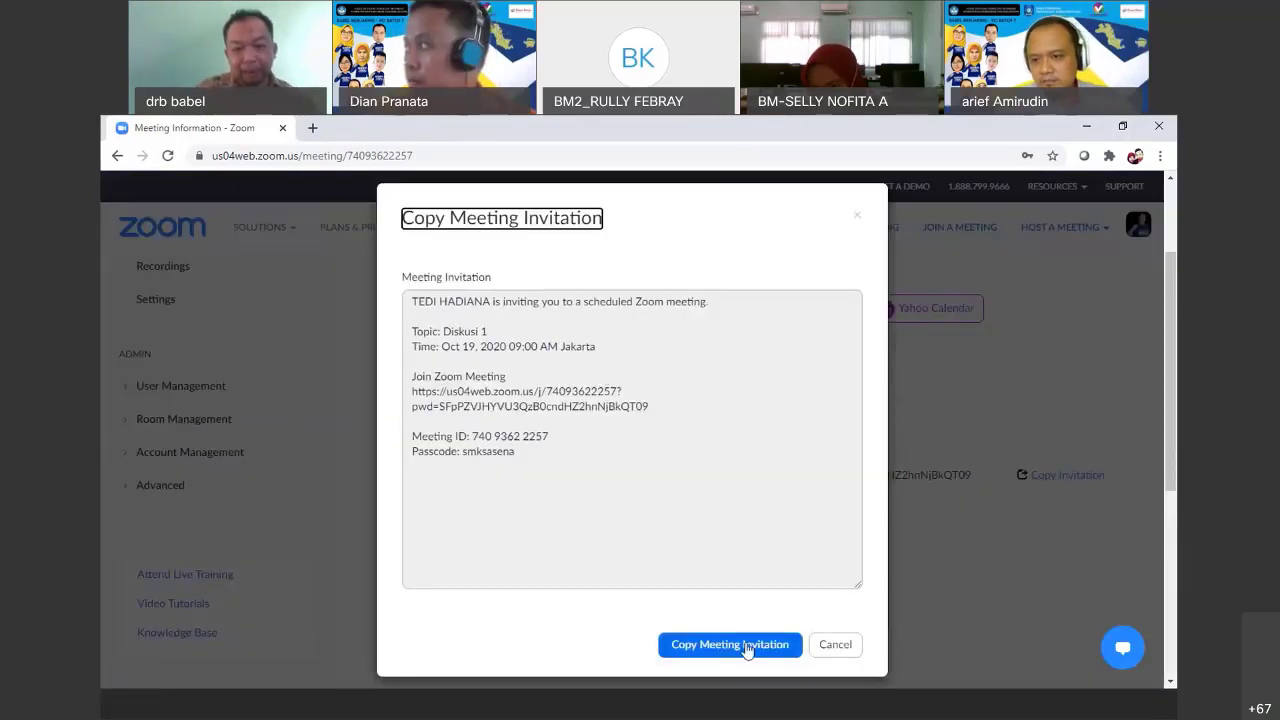
Copy the full Diskusi 1 invitation to the clipboard and close the invitation dialog
{"action": "left_click", "coordinate": [702, 652]}
{"action": "left_click", "coordinate": [701, 652]}
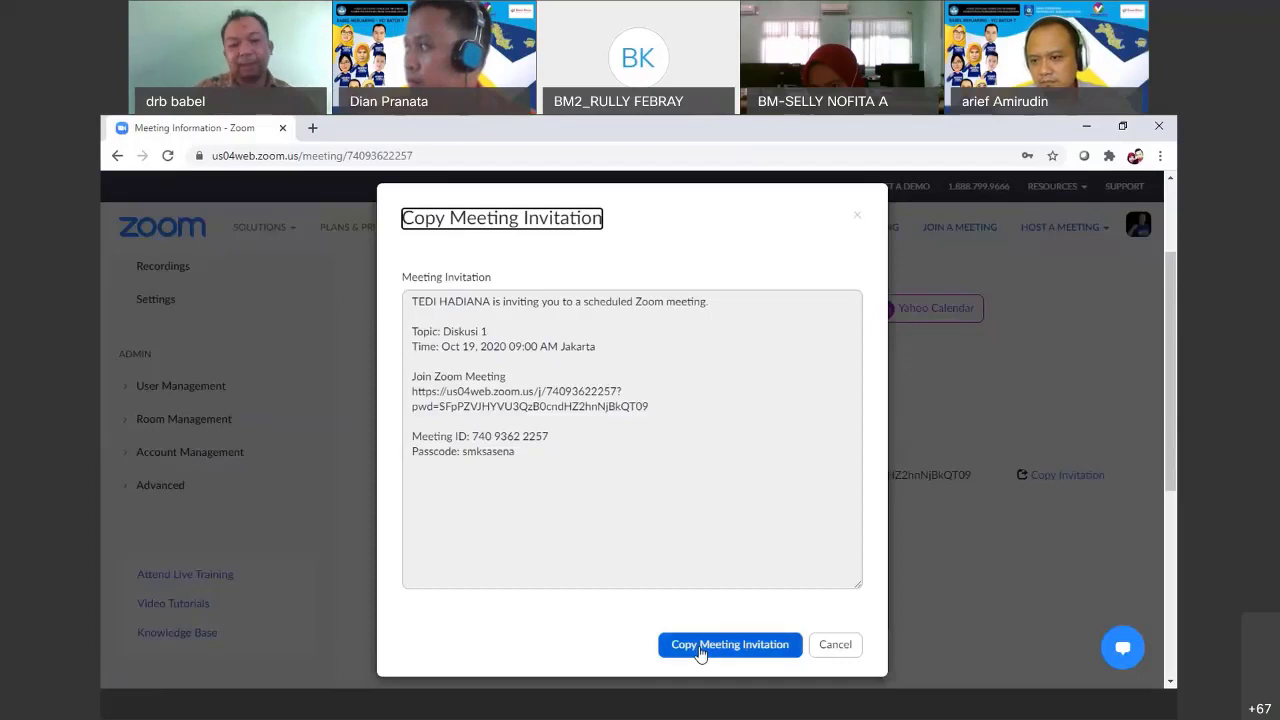
{"action": "left_click", "coordinate": [701, 652]}
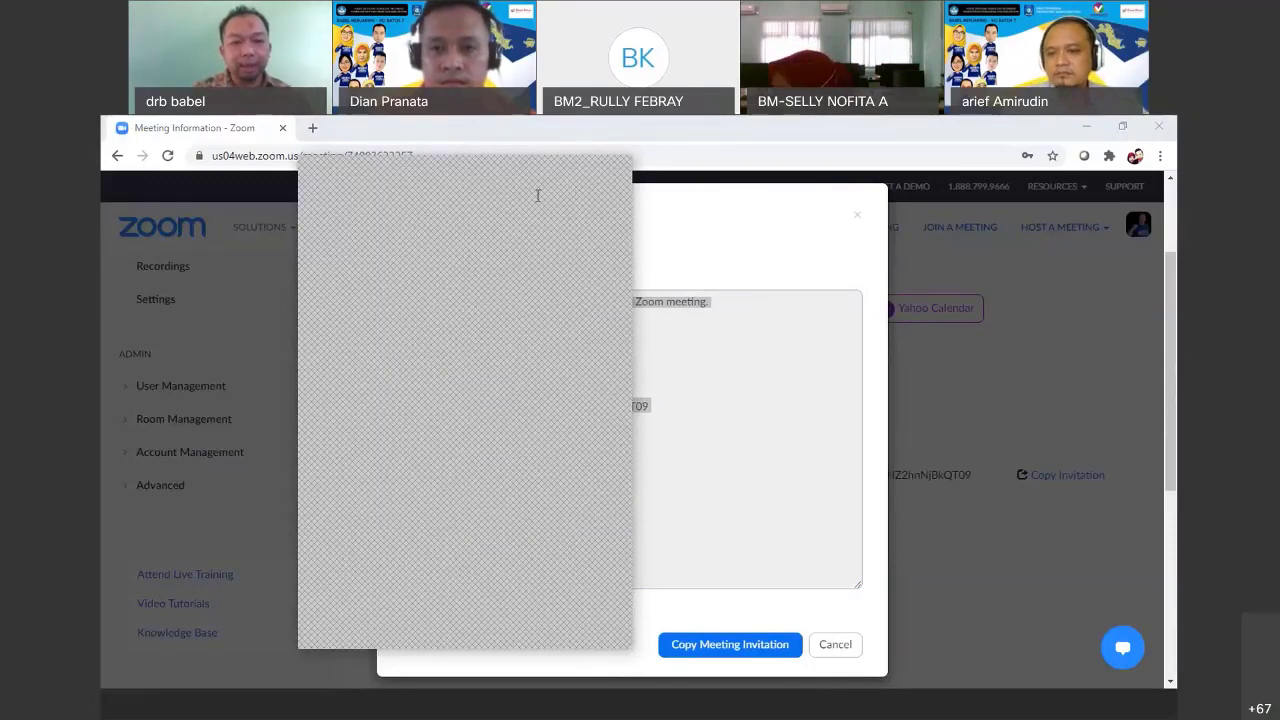
{"action": "key", "text": "alt+Tab"}
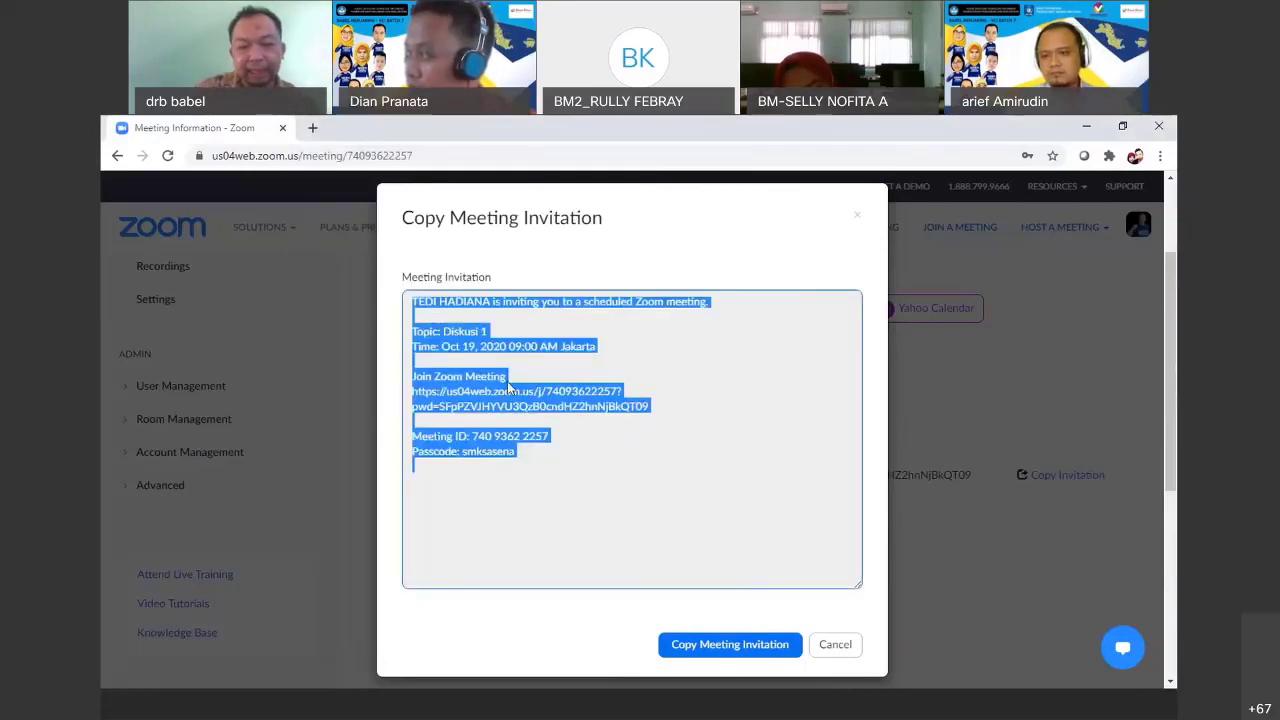
{"action": "left_click", "coordinate": [570, 448]}
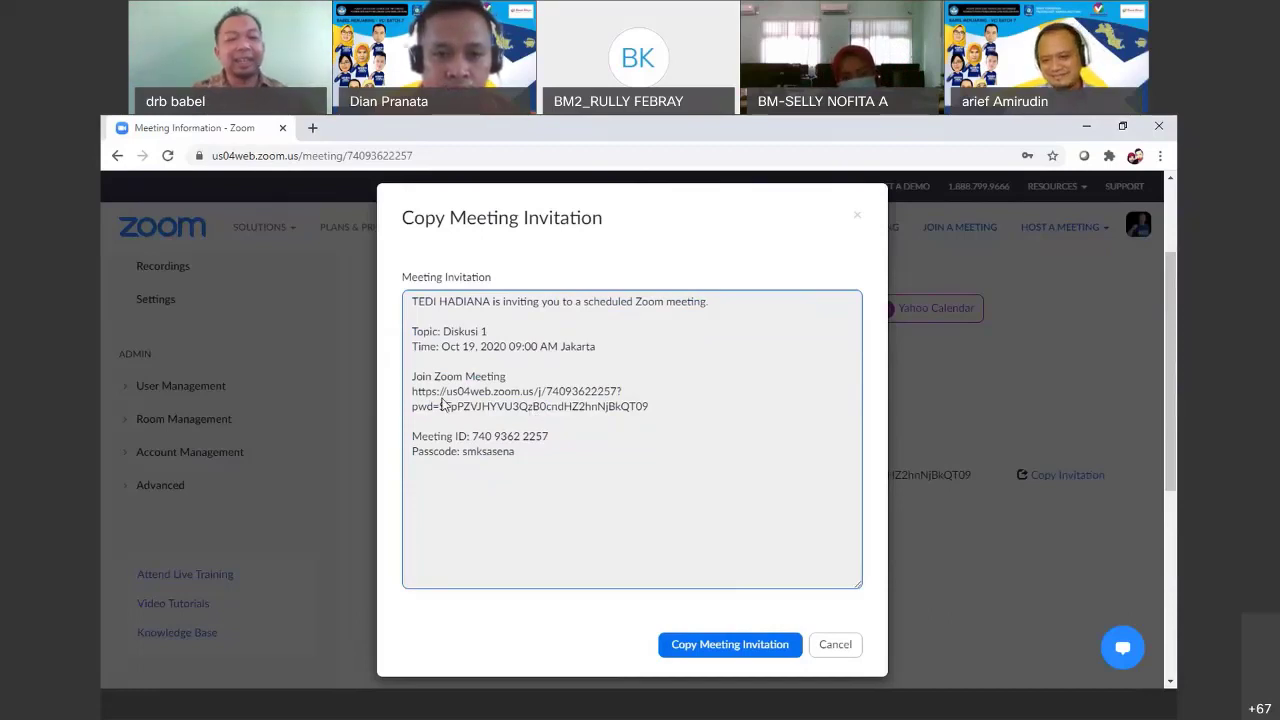
{"action": "left_click", "coordinate": [690, 648]}
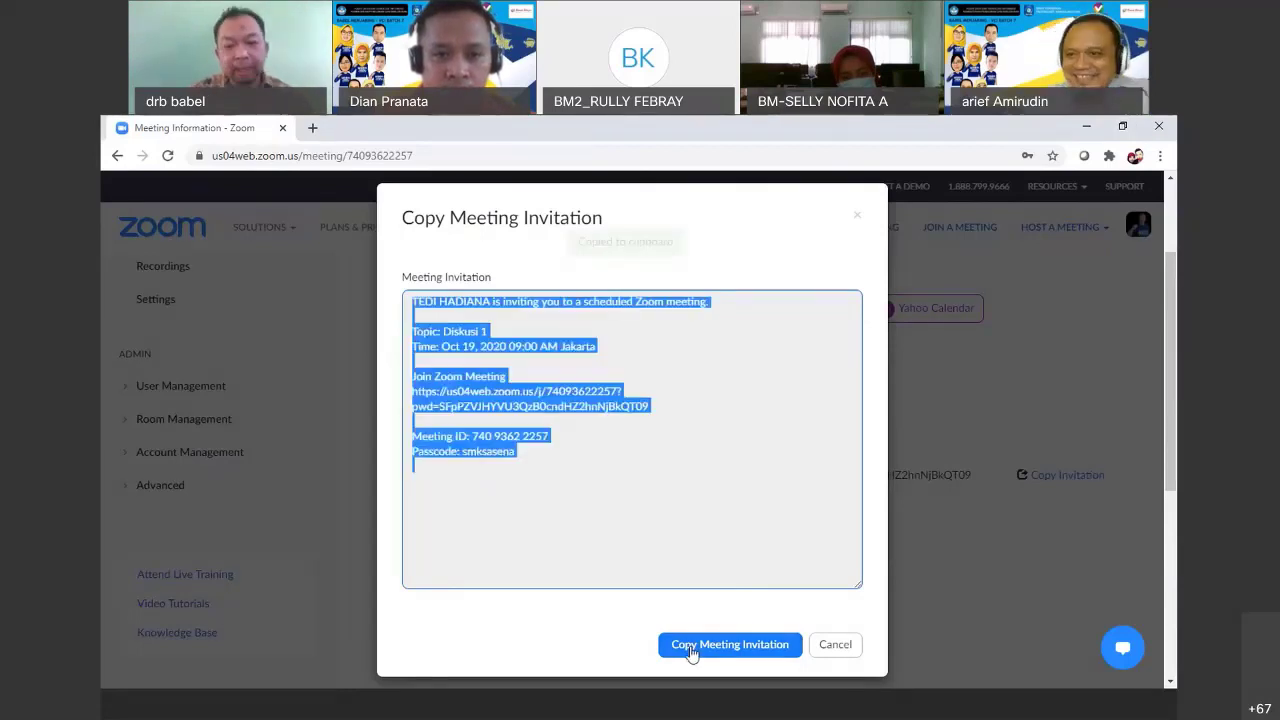
{"action": "left_click", "coordinate": [690, 648]}
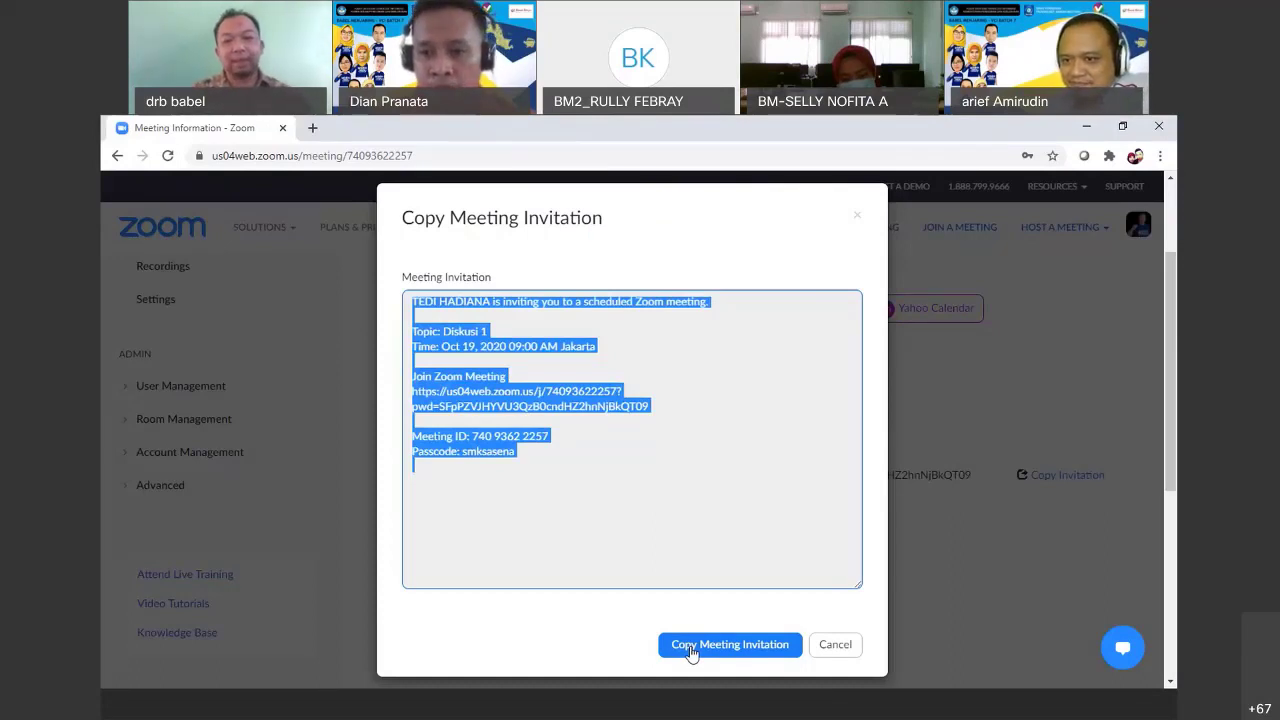
{"action": "left_click", "coordinate": [1030, 293]}
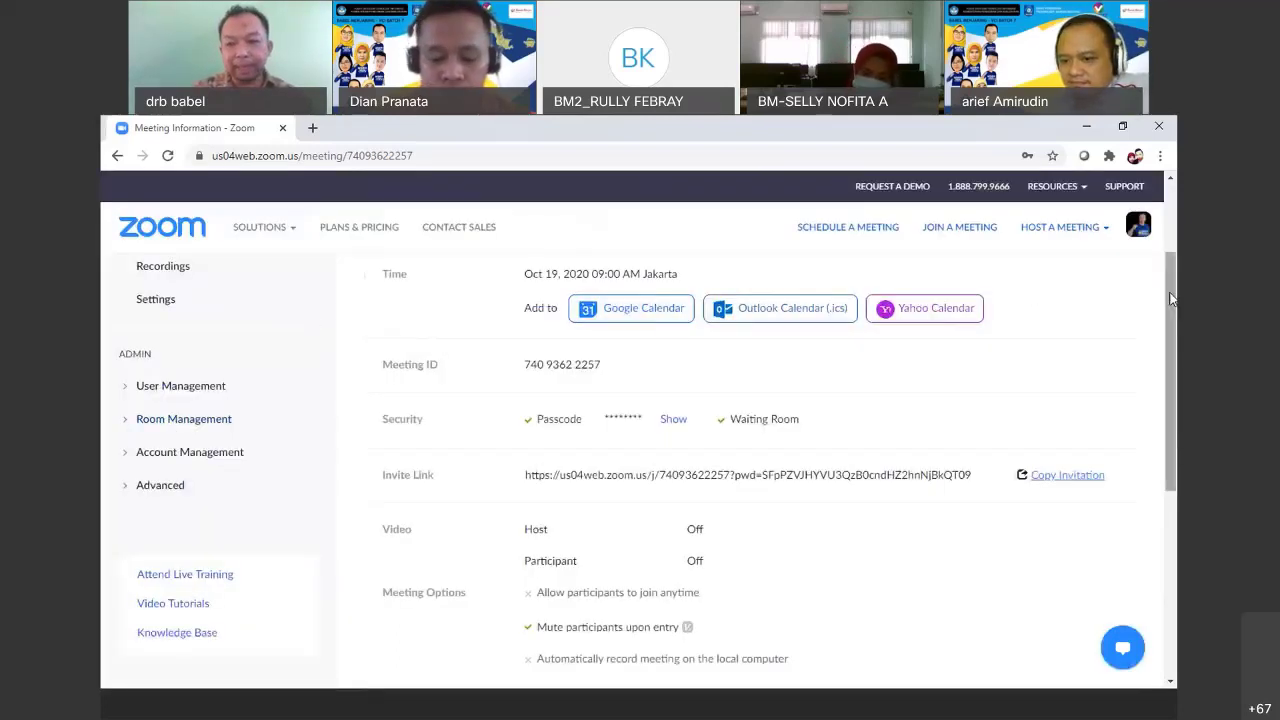
Go back to the Upcoming list and start Diskusi 1, prompting to open Zoom Meetings
{"action": "scroll", "coordinate": [1170, 340], "scroll_direction": "down", "scroll_amount": 1}
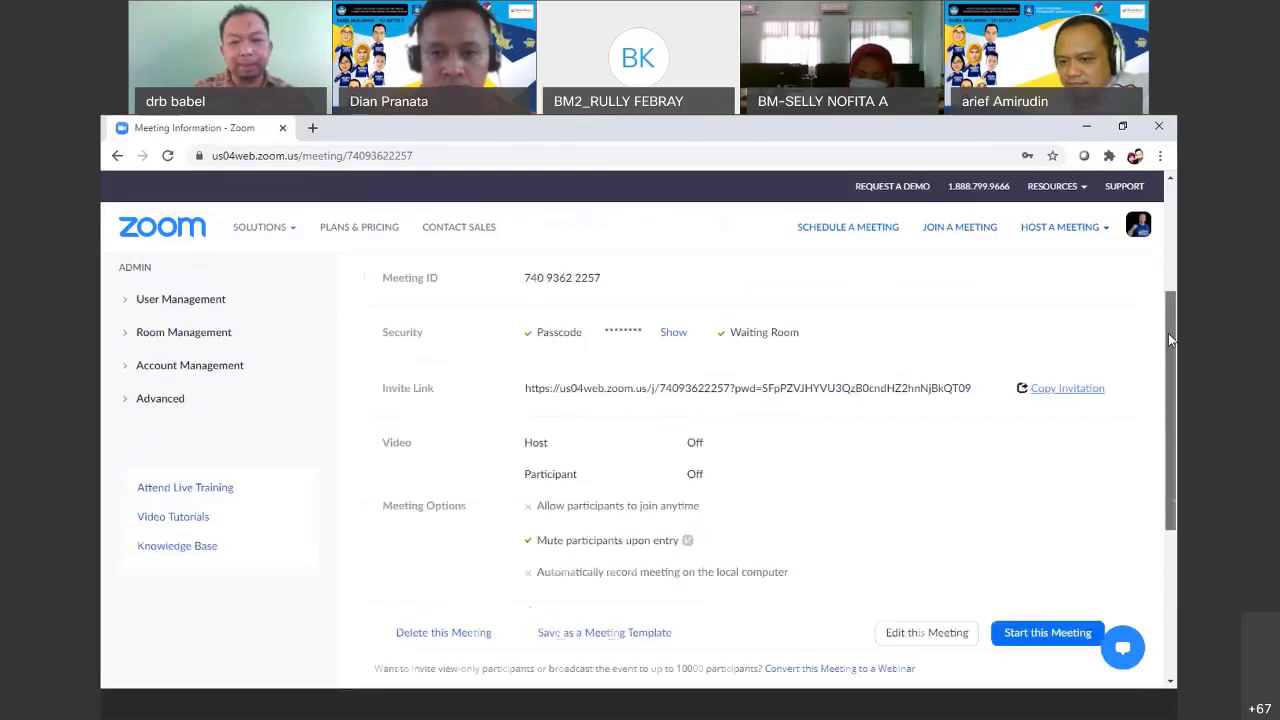
{"action": "left_click_drag", "start_coordinate": [1170, 340], "coordinate": [1172, 310]}
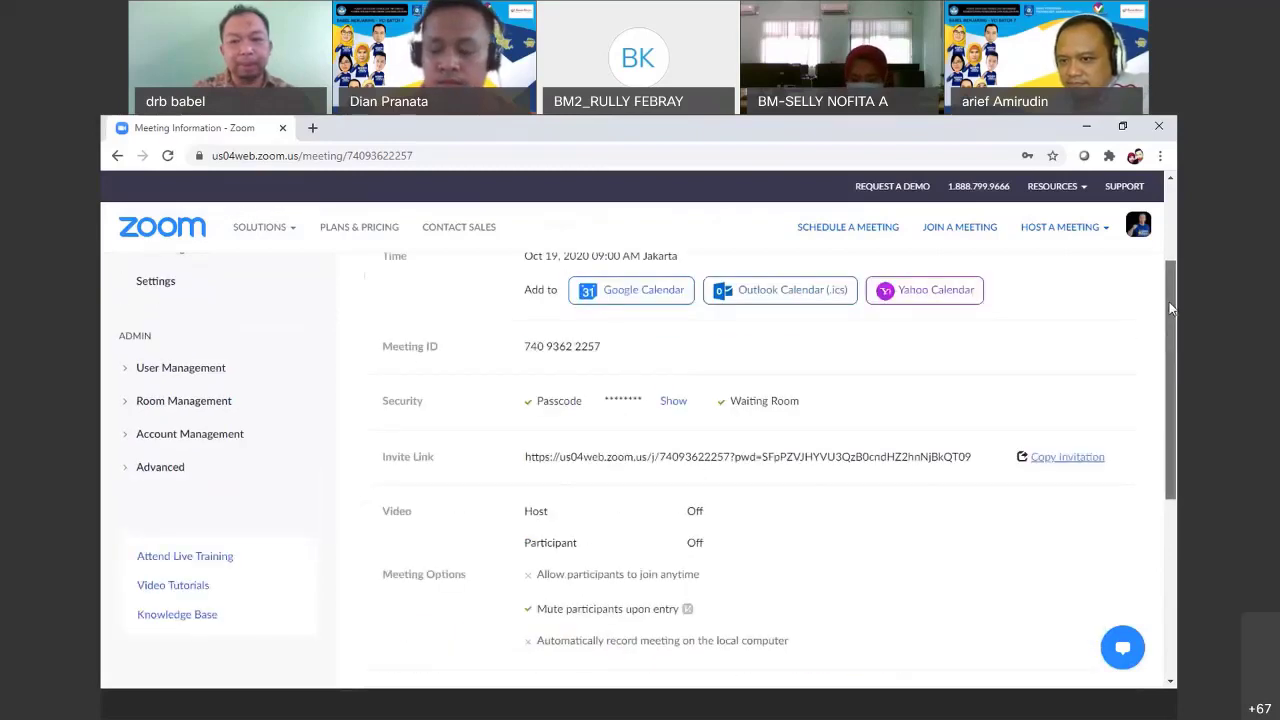
{"action": "left_click", "coordinate": [117, 157]}
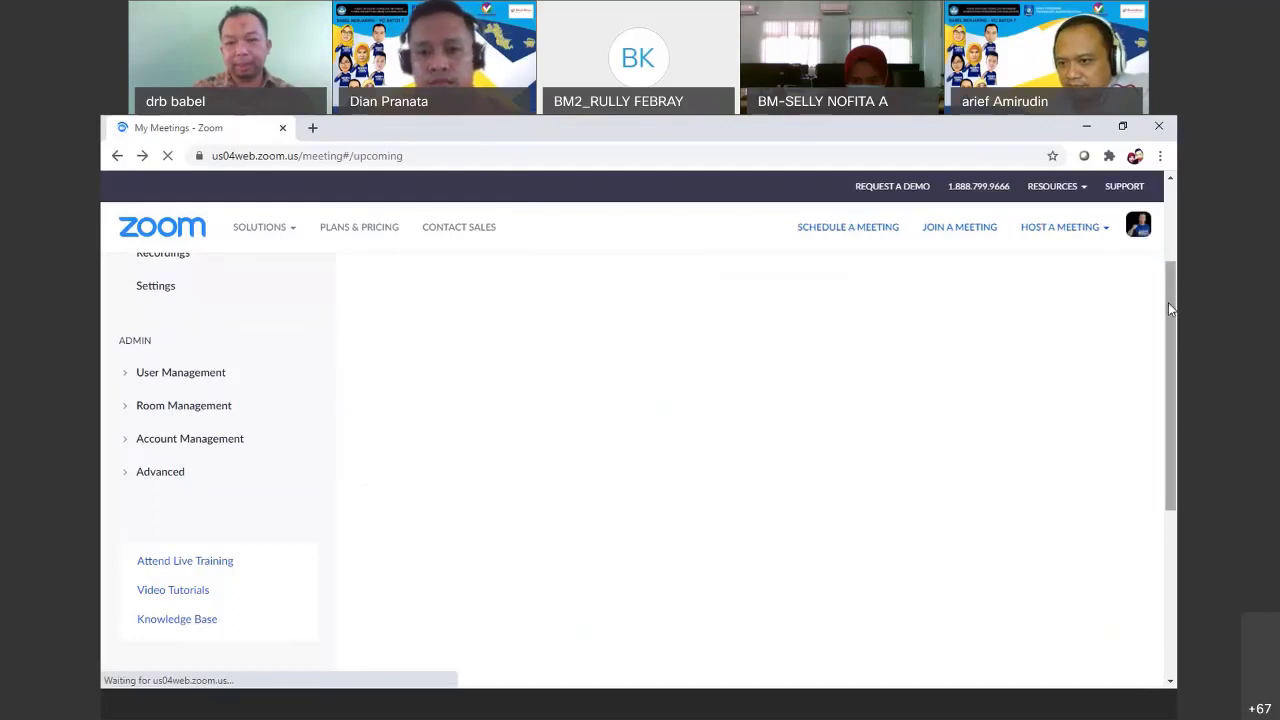
{"action": "scroll", "coordinate": [1167, 305], "scroll_direction": "down", "scroll_amount": 2}
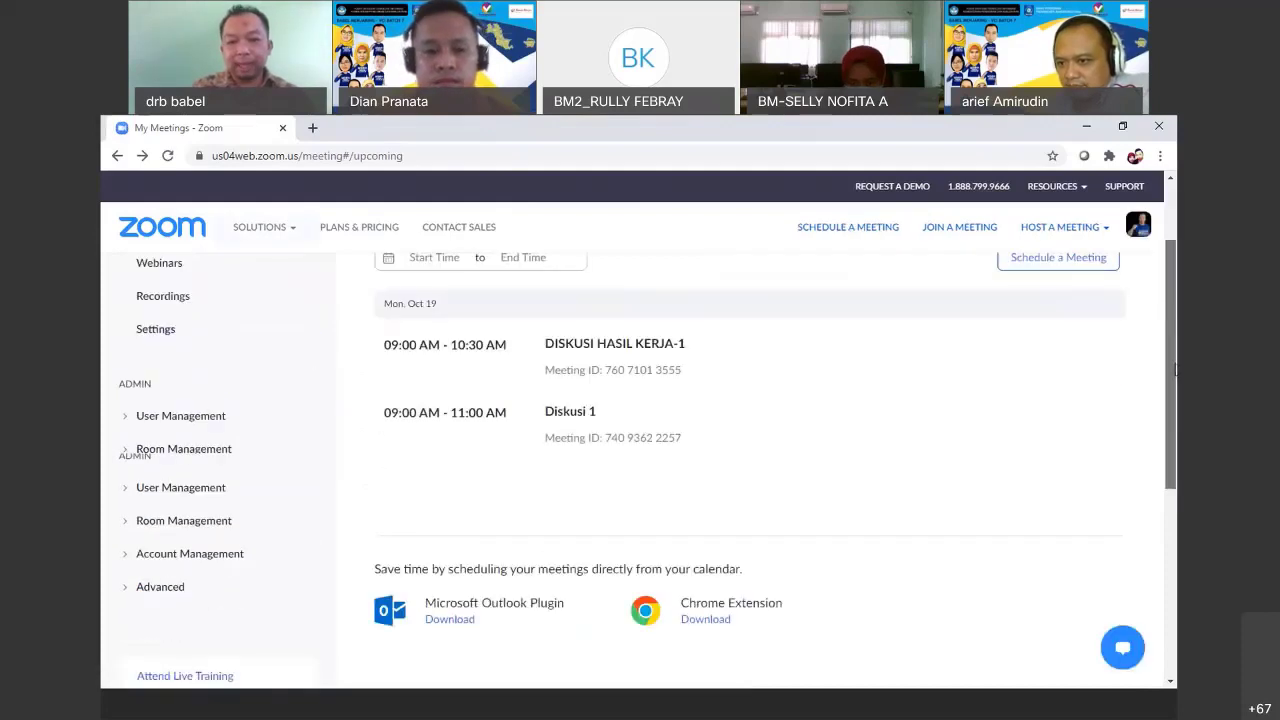
{"action": "mouse_move", "coordinate": [777, 410]}
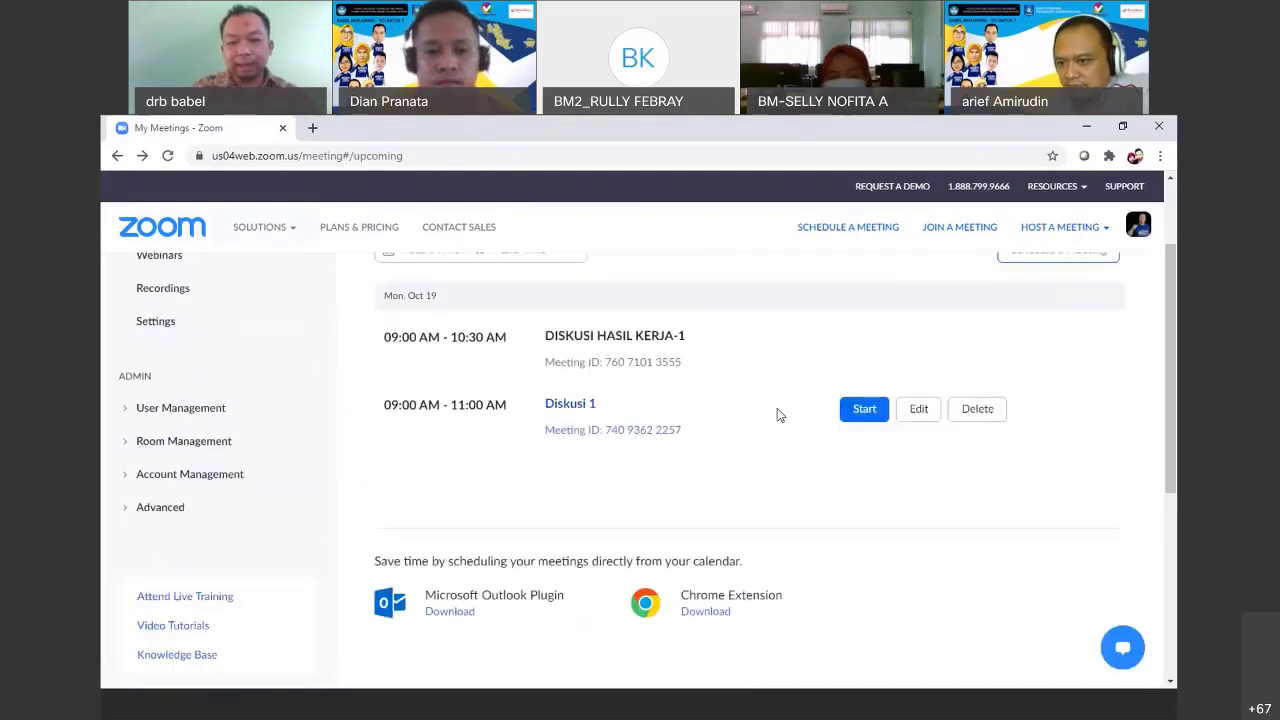
{"action": "left_click", "coordinate": [859, 417]}
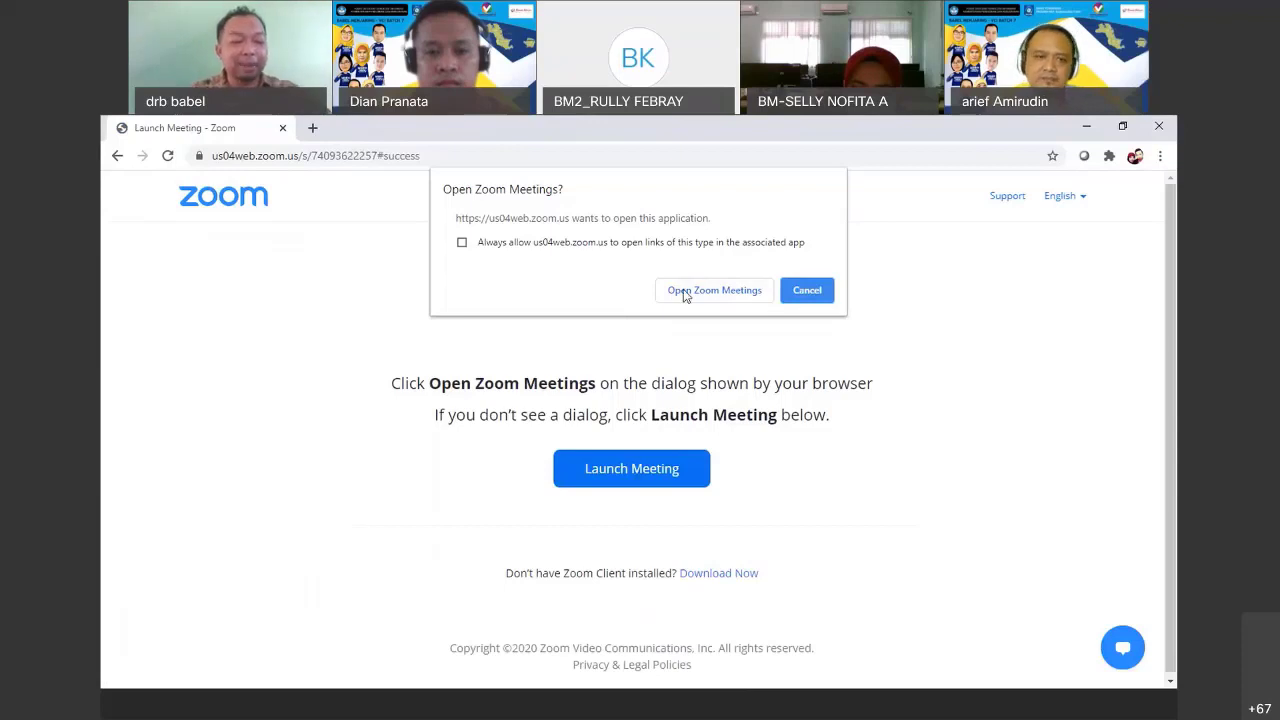
Launch Diskusi 1 in the Zoom app, join with computer audio, and maximize the meeting window
{"action": "left_click", "coordinate": [714, 290]}
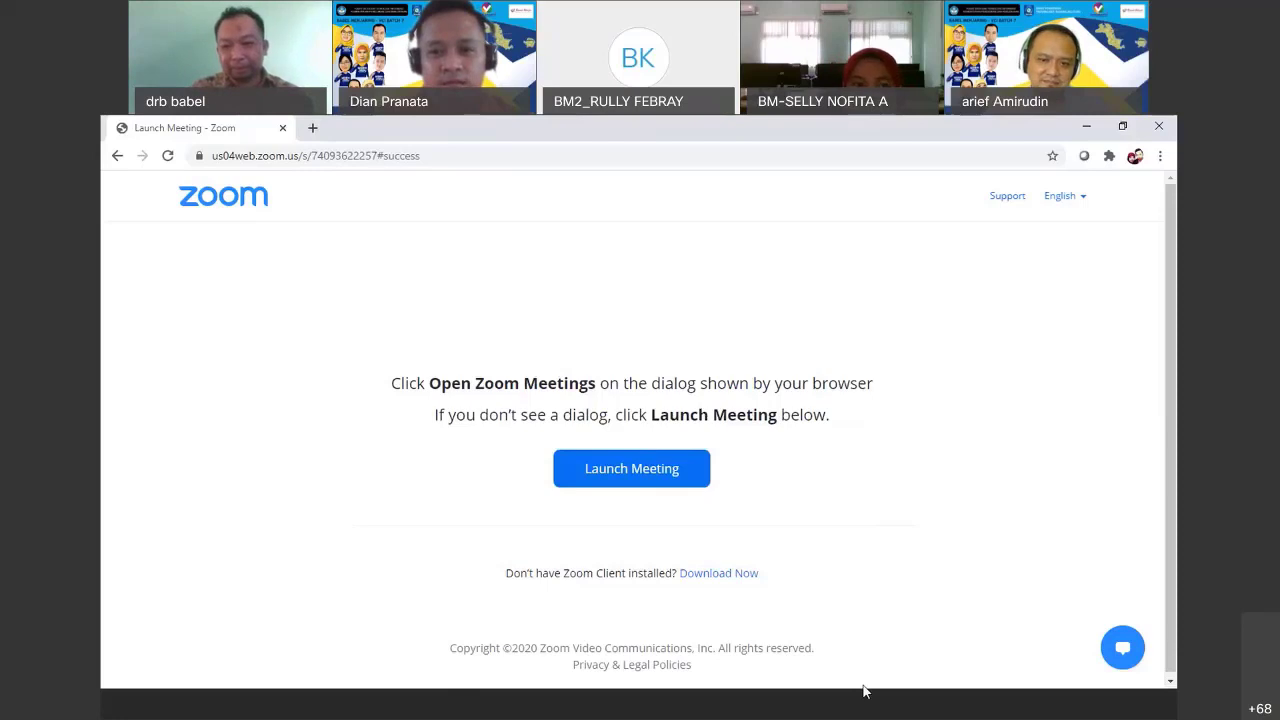
{"action": "left_click", "coordinate": [871, 714]}
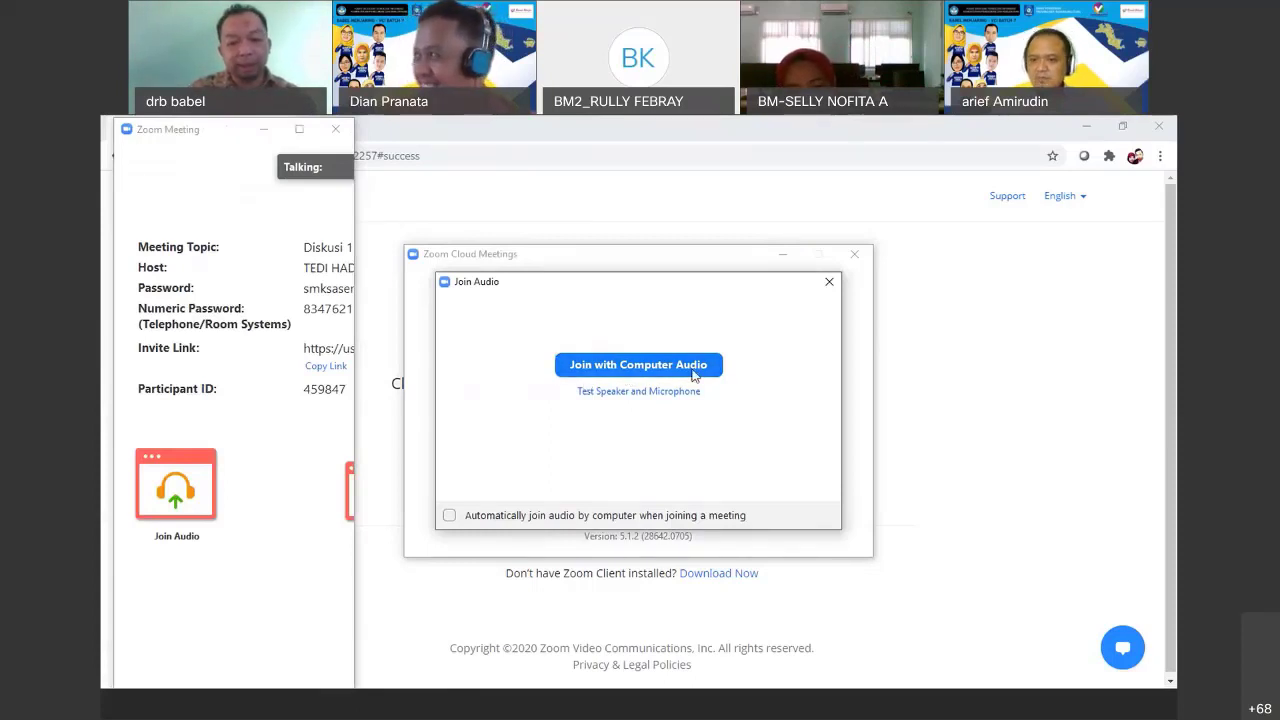
{"action": "left_click", "coordinate": [638, 365]}
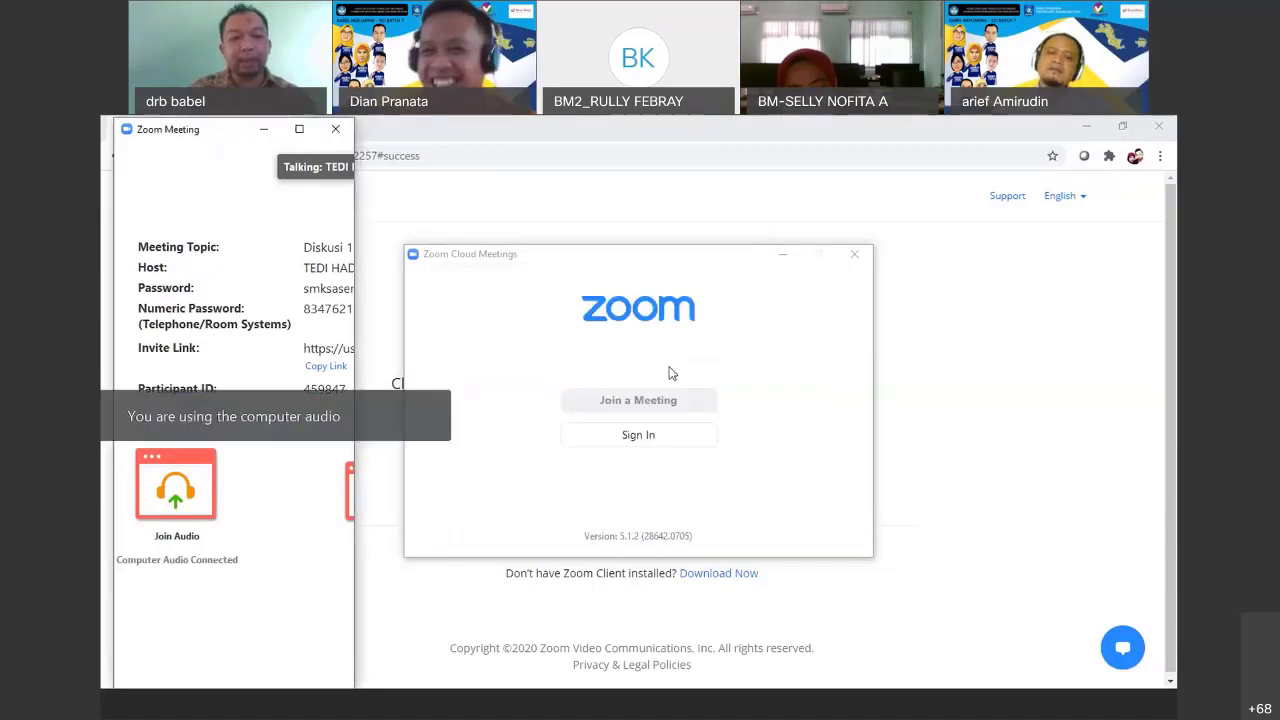
{"action": "left_click", "coordinate": [299, 129]}
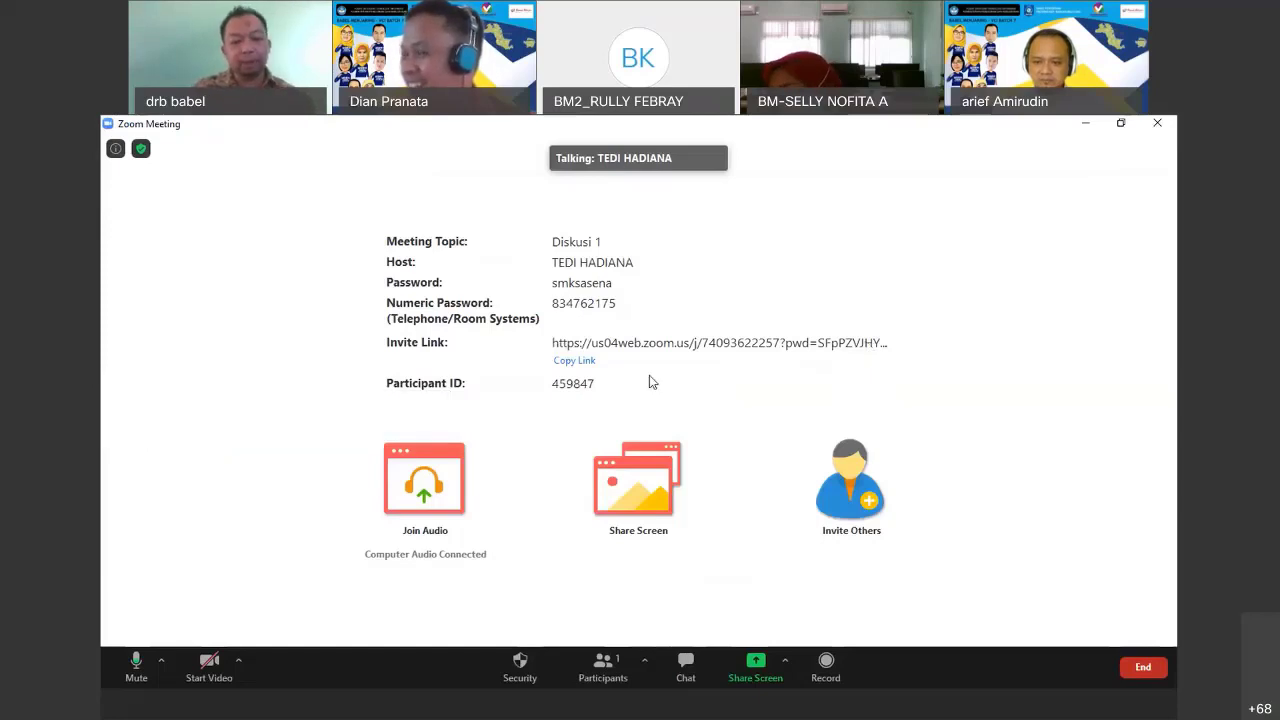
Under Security, disallow participants from chatting and renaming themselves
{"action": "left_click", "coordinate": [518, 668]}
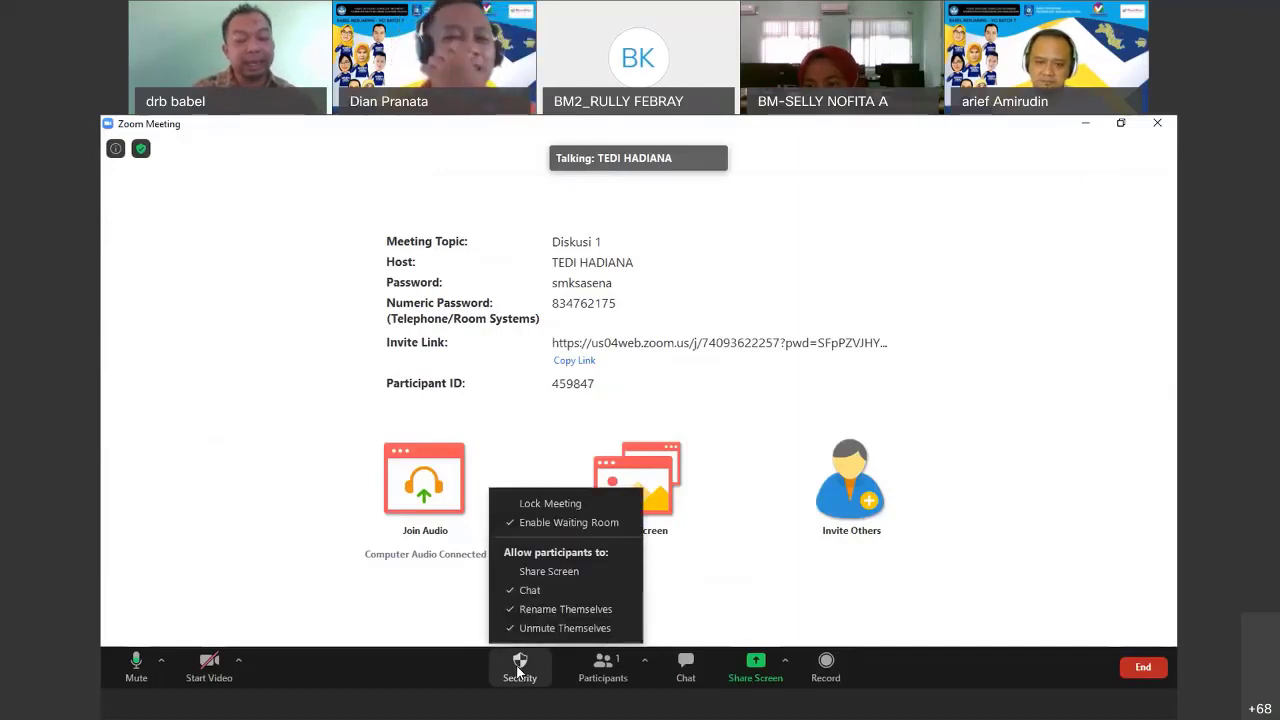
{"action": "left_click", "coordinate": [512, 592]}
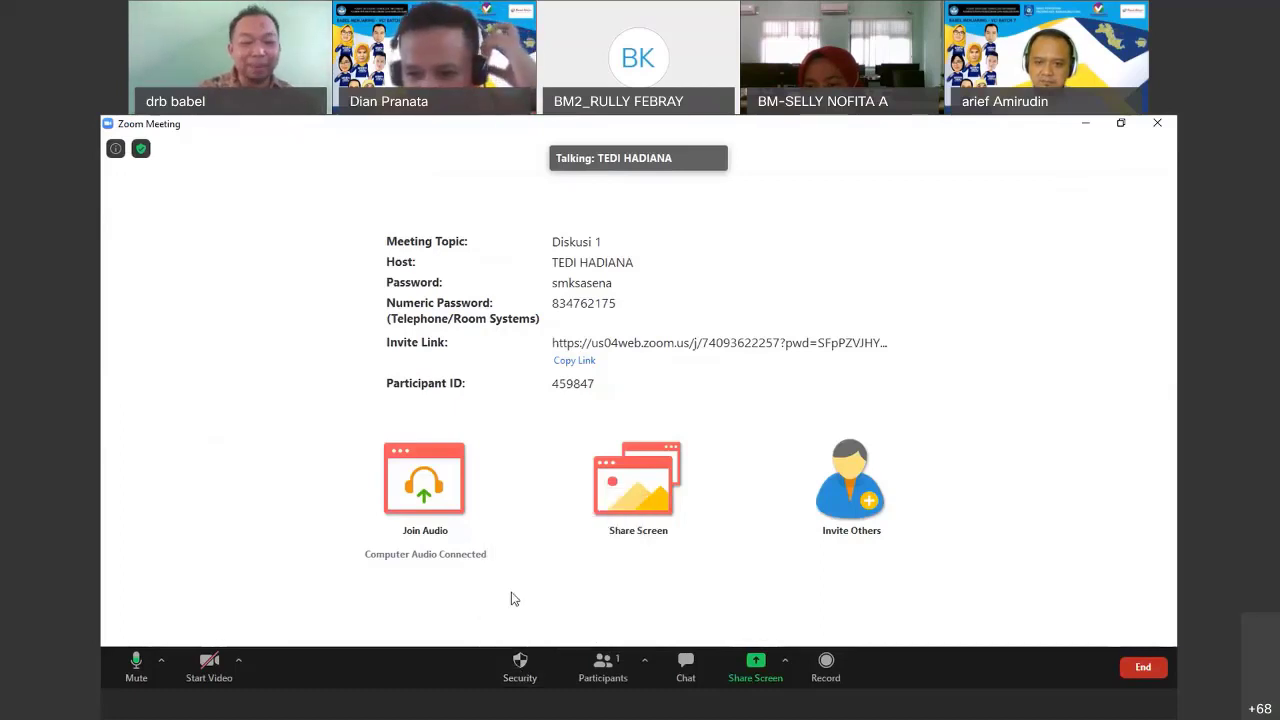
{"action": "left_click", "coordinate": [519, 663]}
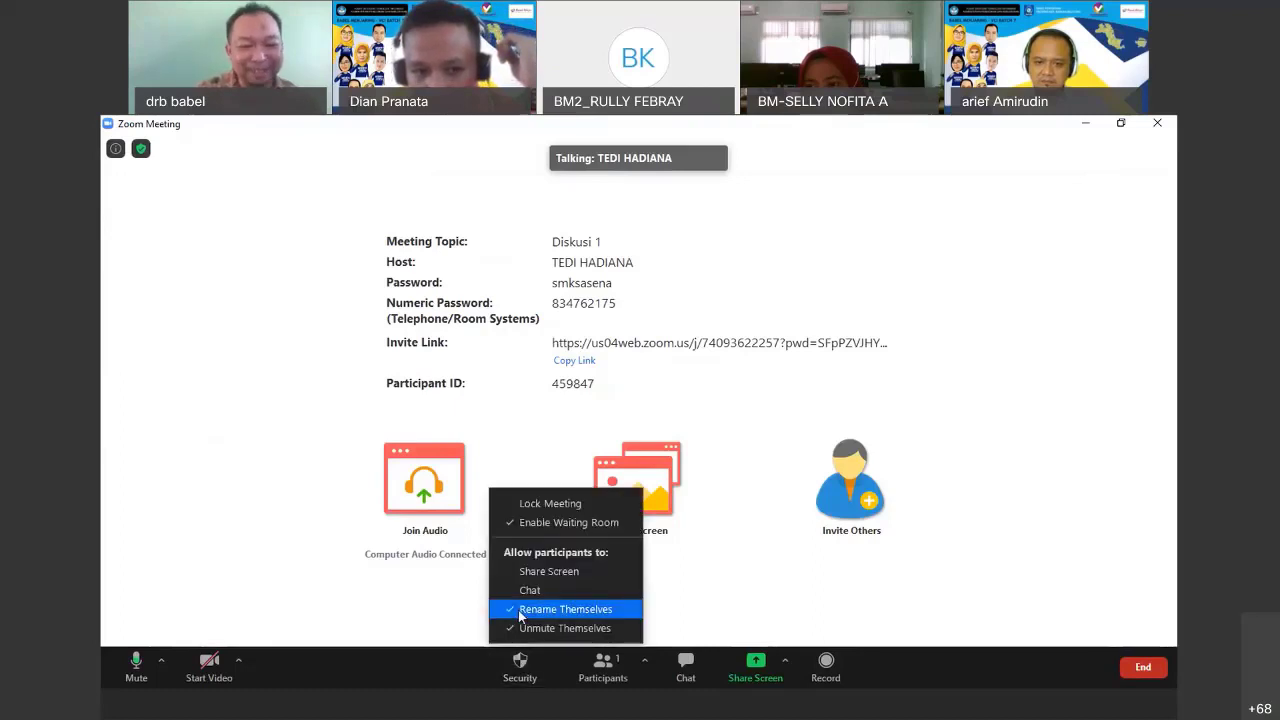
{"action": "left_click", "coordinate": [519, 610]}
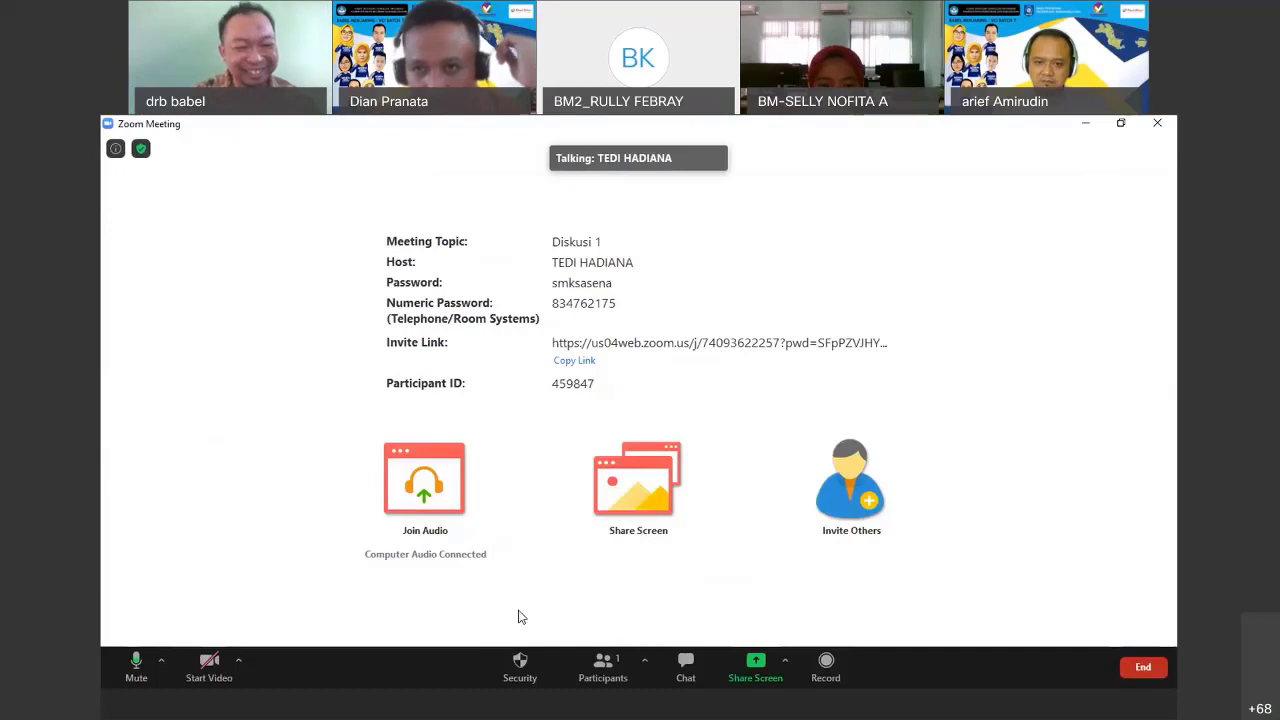
Re-enable the Chat and Rename Themselves permissions for participants
{"action": "left_click", "coordinate": [522, 660]}
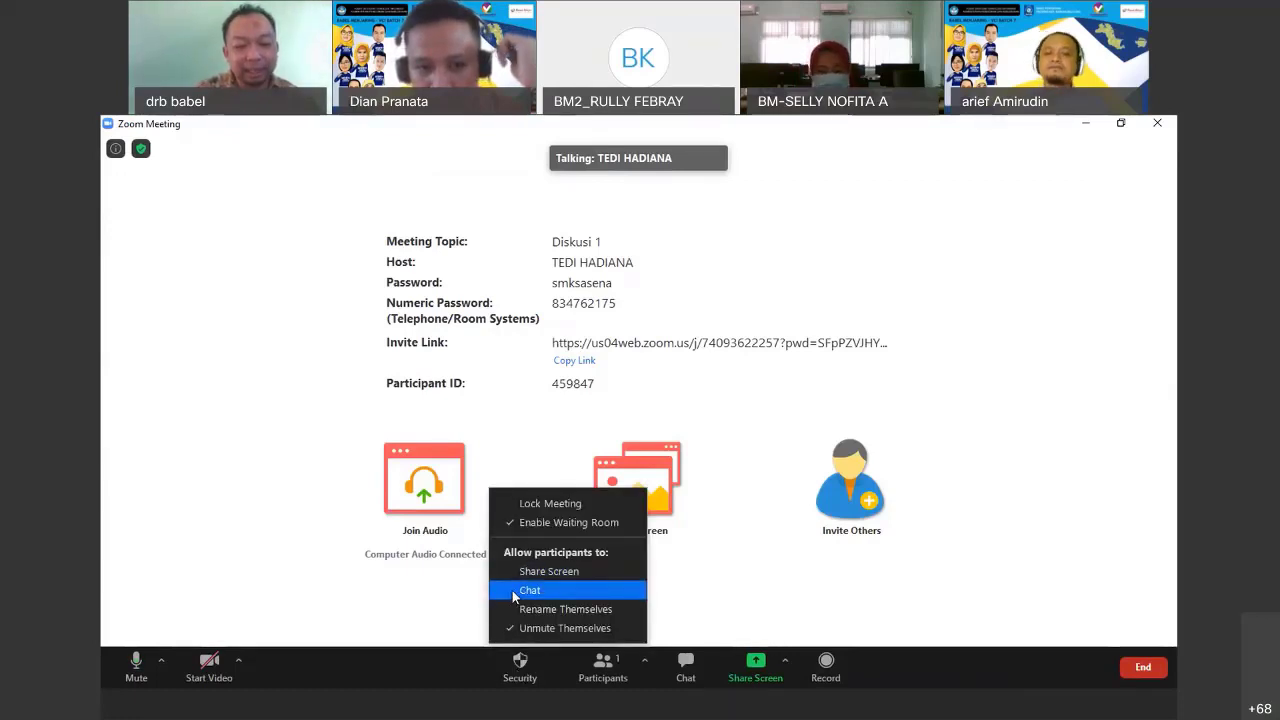
{"action": "left_click", "coordinate": [512, 590]}
{"action": "left_click", "coordinate": [508, 652]}
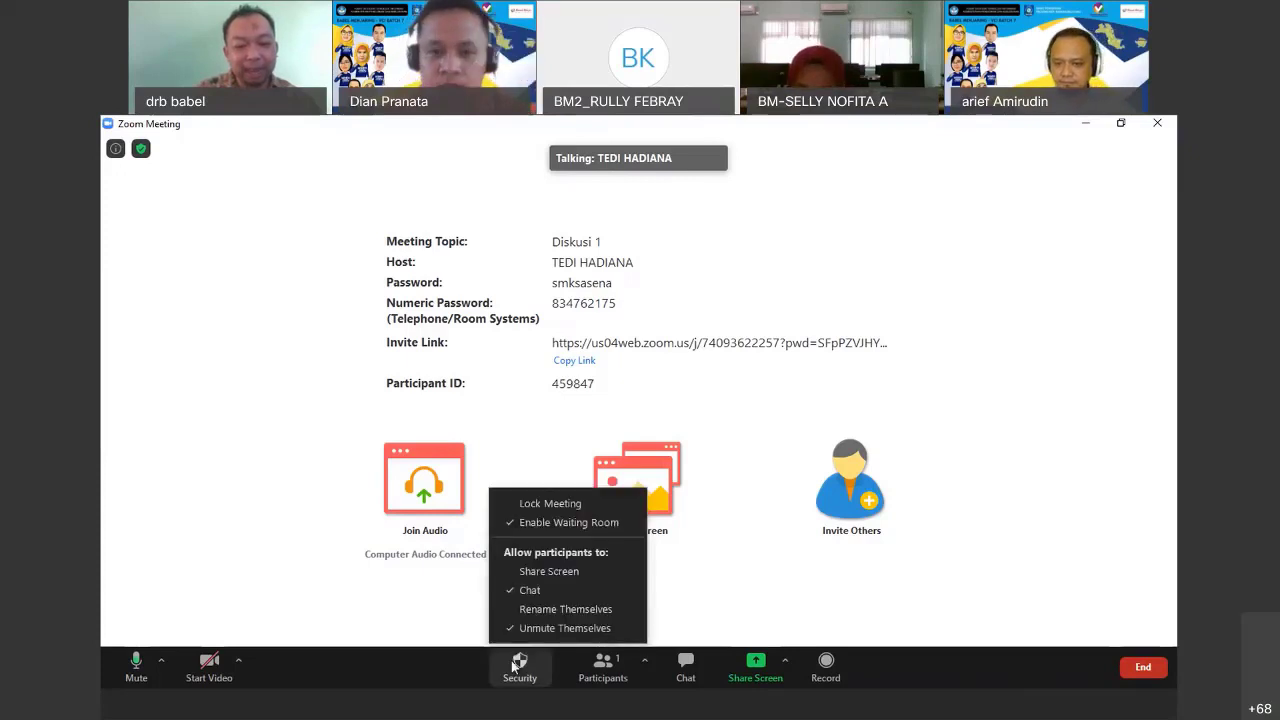
{"action": "left_click", "coordinate": [517, 610]}
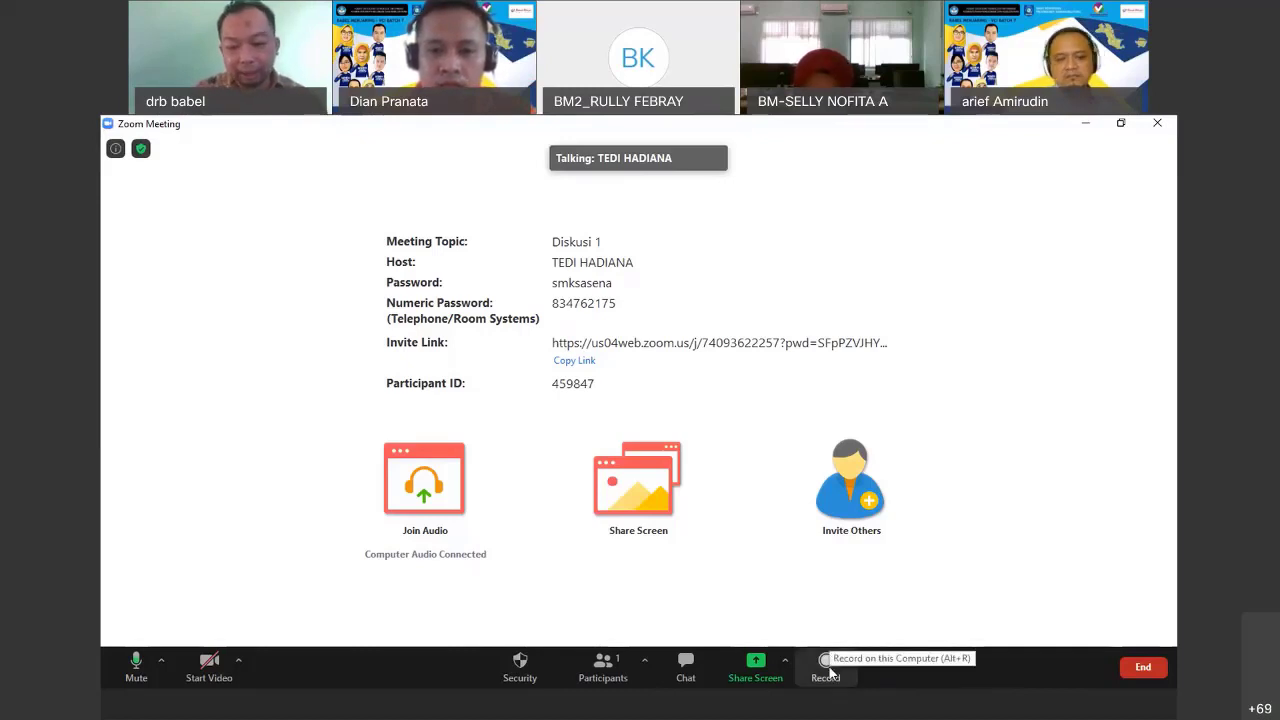
Record the meeting locally for a few seconds, stop recording, then bring up the End prompt
{"action": "left_click", "coordinate": [826, 665]}
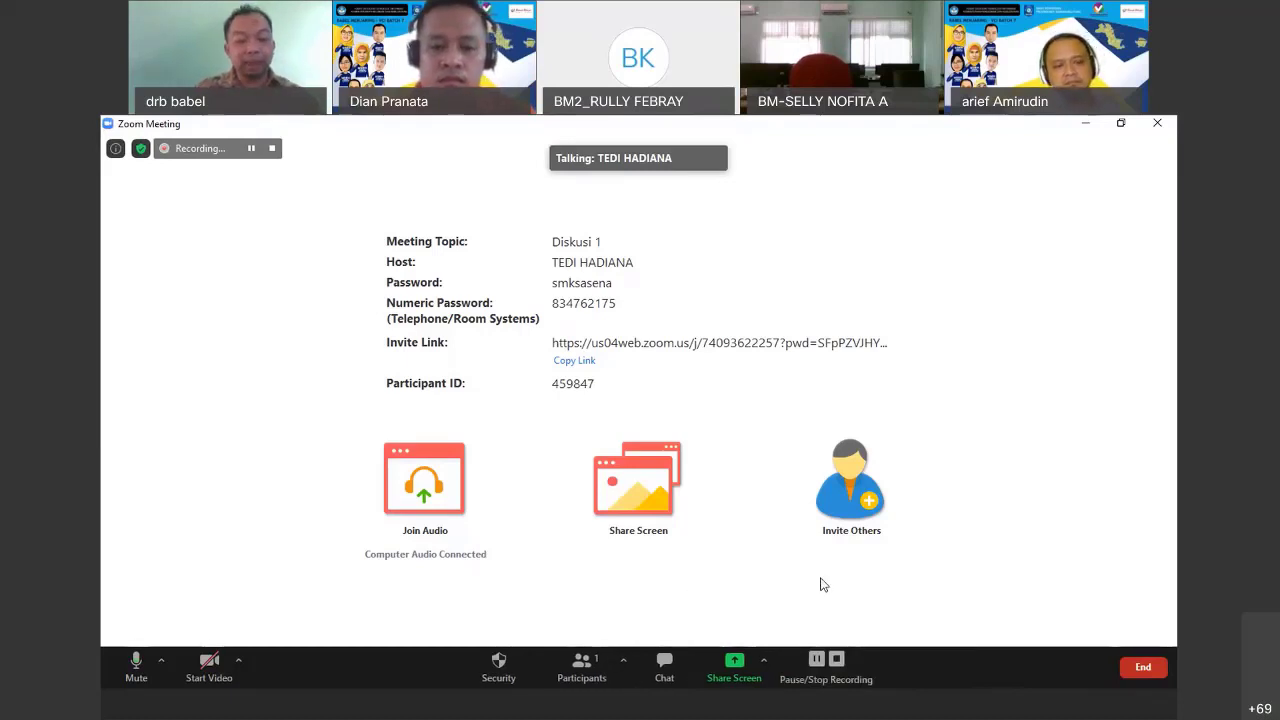
{"action": "left_click", "coordinate": [836, 662]}
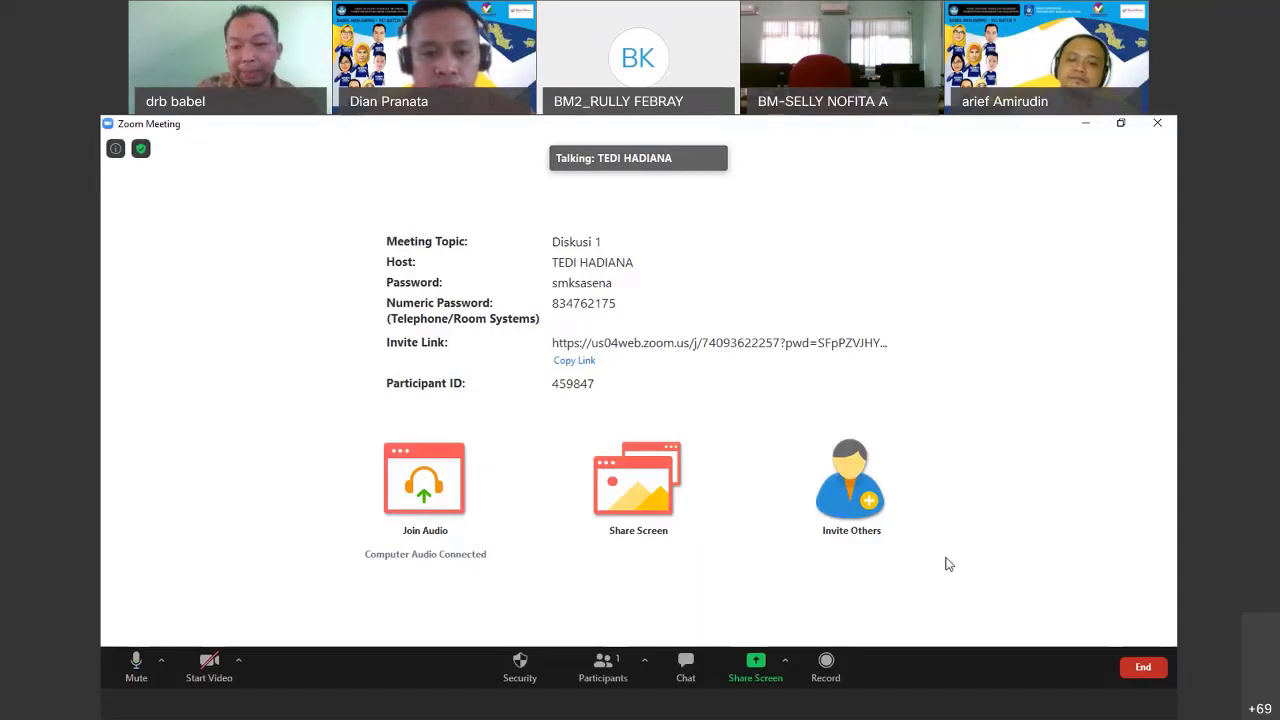
{"action": "left_click", "coordinate": [1143, 670]}
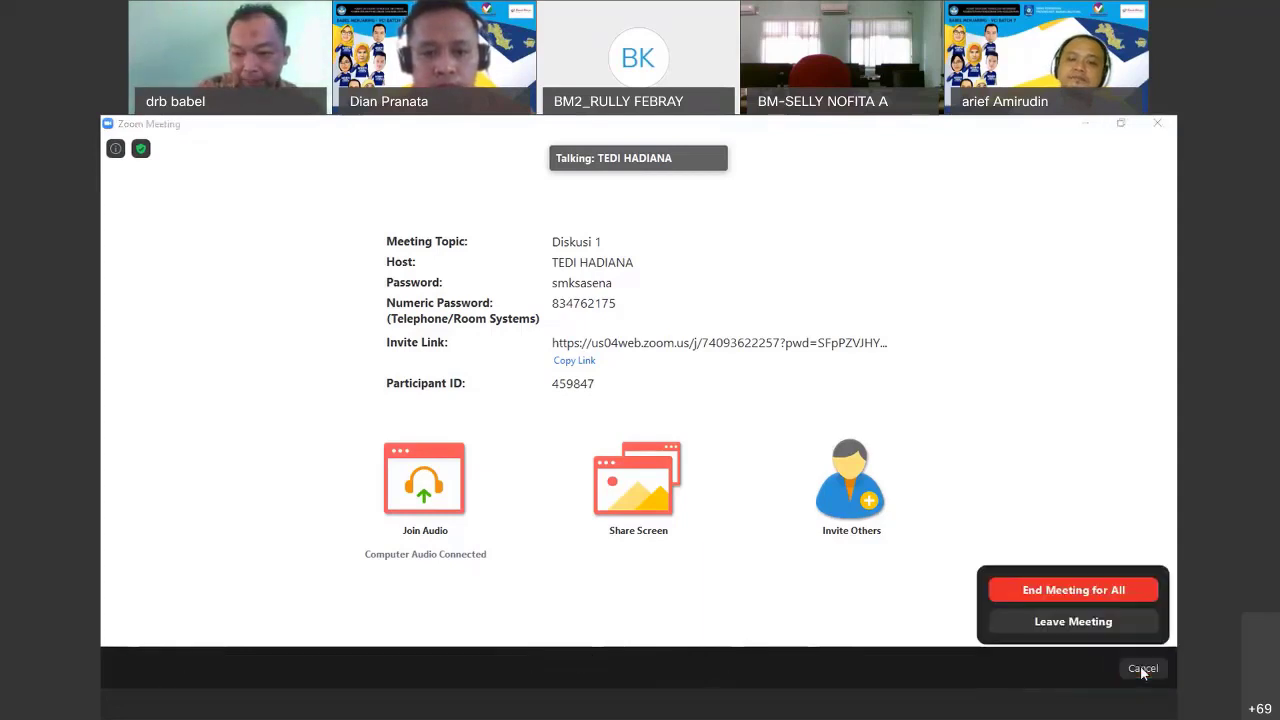
End Diskusi 1 for all participants and save the recording to the Desktop folder
{"action": "left_click", "coordinate": [1020, 591]}
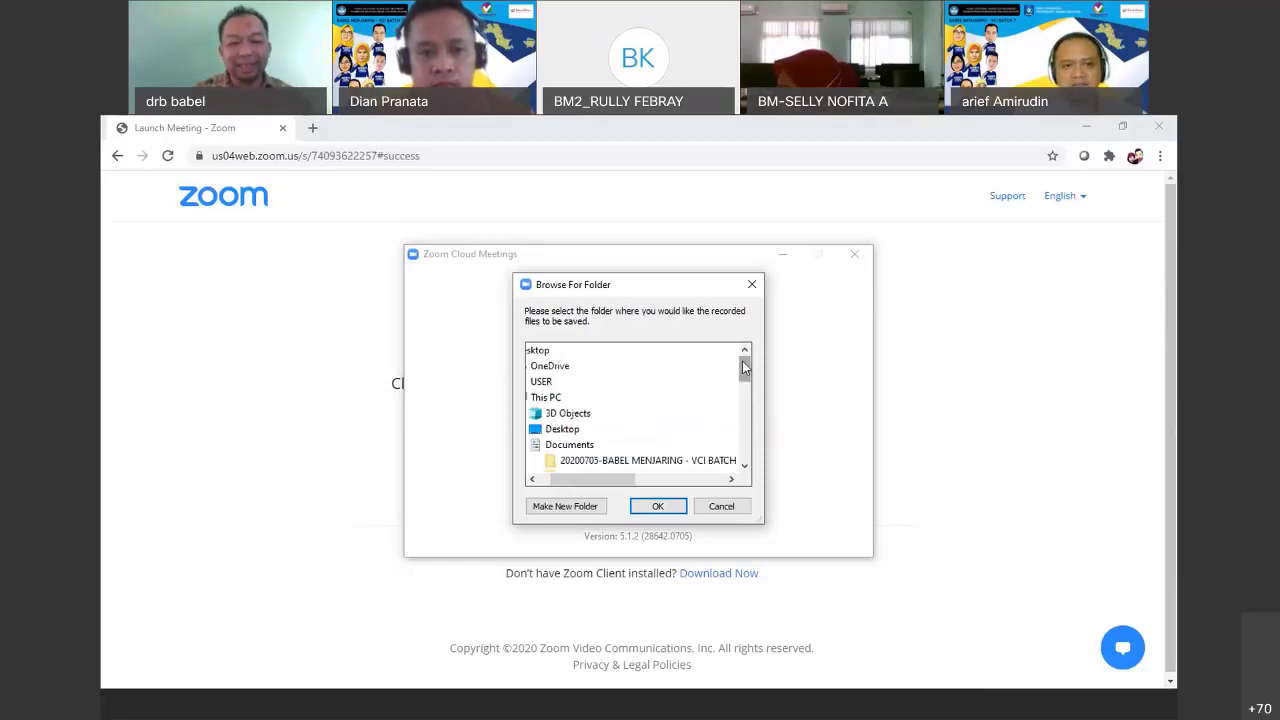
{"action": "scroll", "coordinate": [743, 368], "scroll_direction": "down", "scroll_amount": 1}
{"action": "scroll", "coordinate": [741, 373], "scroll_direction": "up", "scroll_amount": 1}
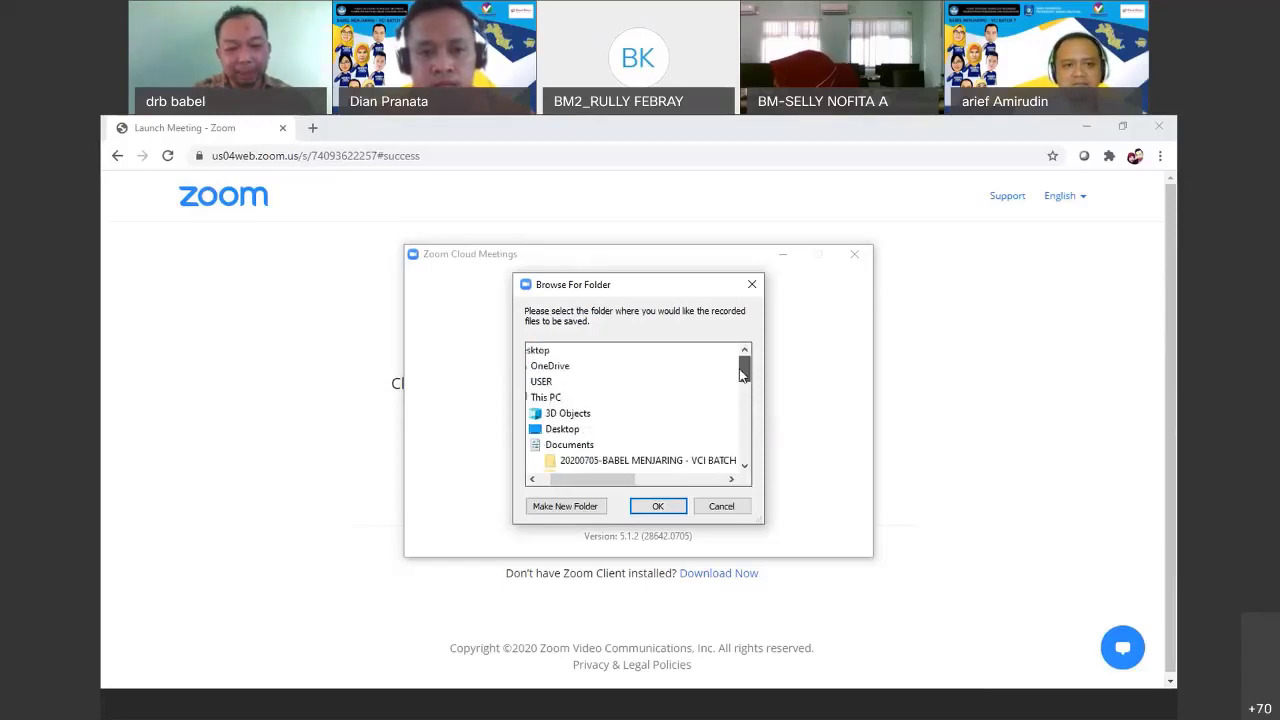
{"action": "scroll", "coordinate": [565, 422], "scroll_direction": "down", "scroll_amount": 1}
{"action": "left_click", "coordinate": [564, 416]}
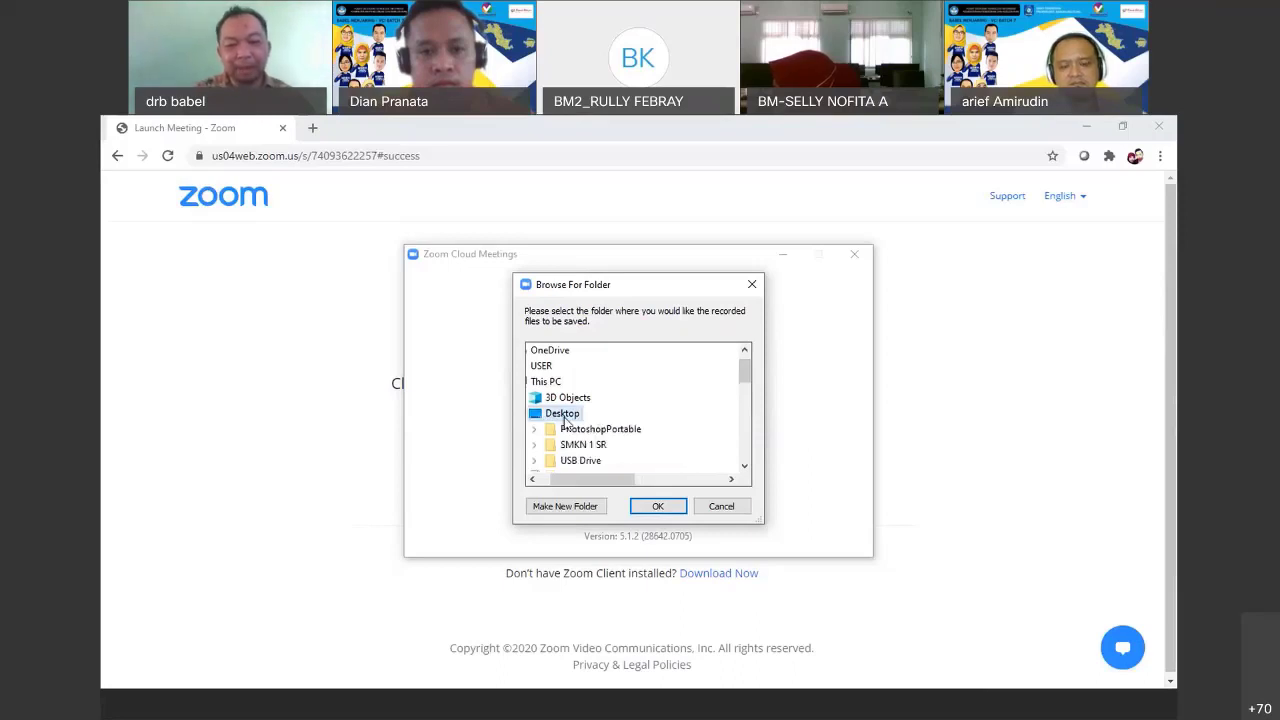
{"action": "left_click", "coordinate": [655, 507]}
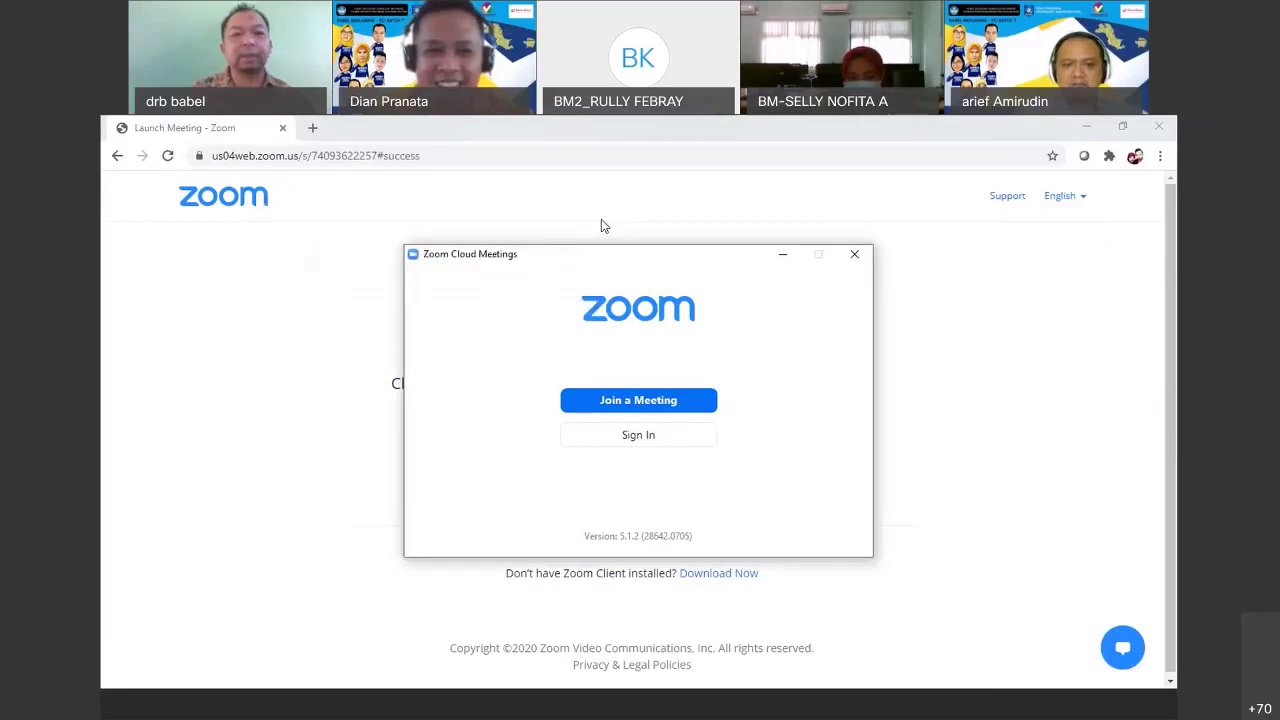
{"action": "left_click", "coordinate": [327, 145]}
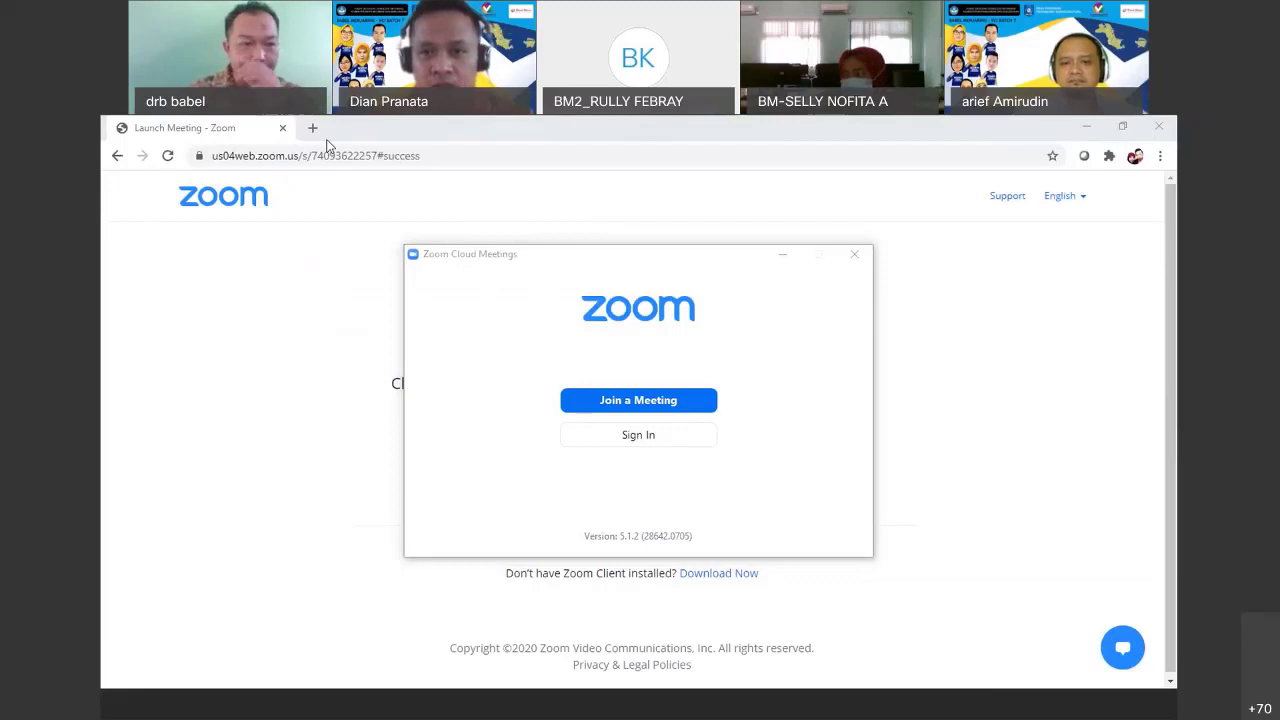